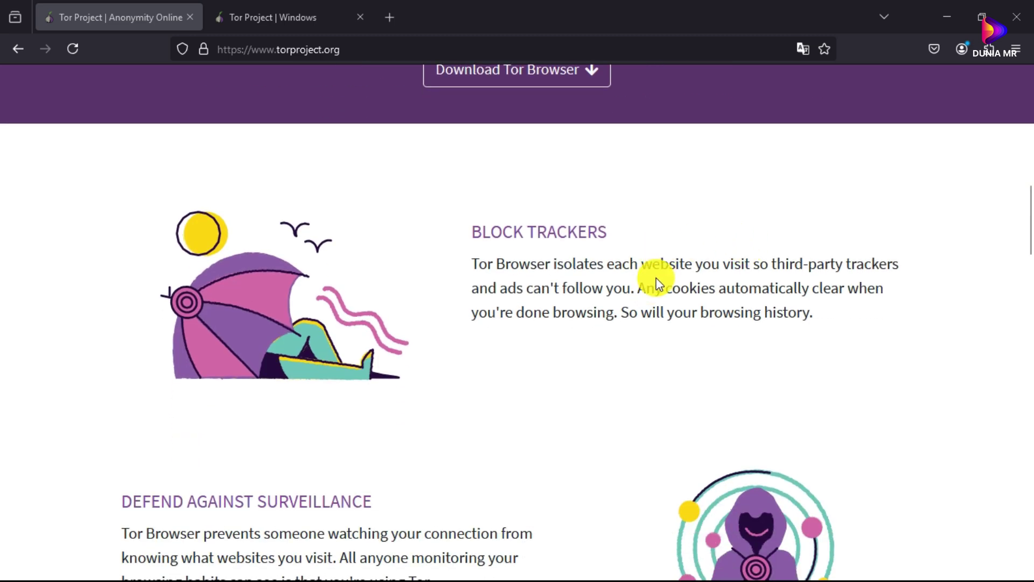
Step: Read the Tor Project homepage's feature sections from Block Trackers through Multi-Layered Encryption
scroll(703, 293, "up", 4)
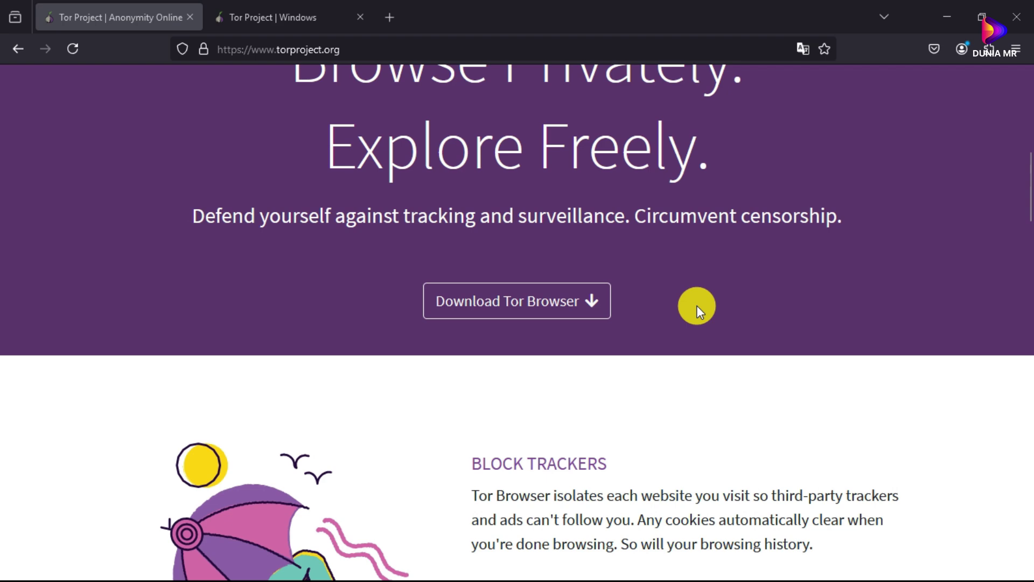
scroll(711, 312, "down", 4)
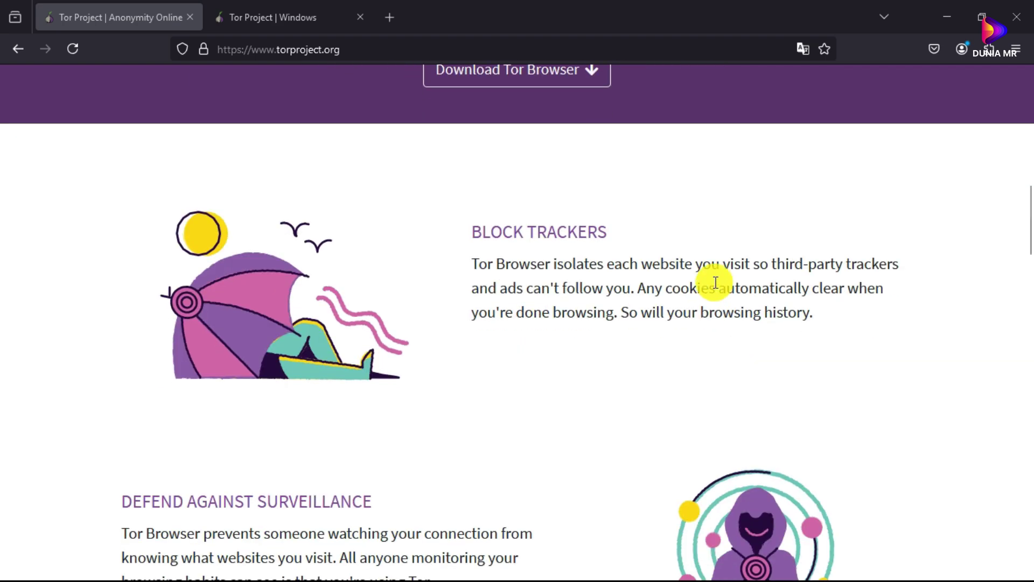
scroll(603, 284, "down", 7)
scroll(598, 303, "up", 9)
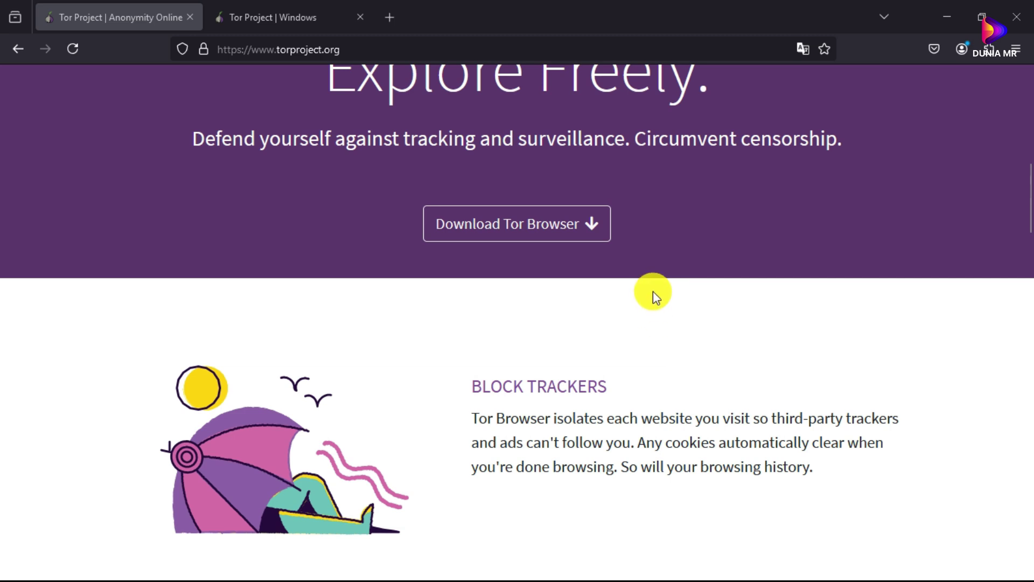
scroll(647, 294, "down", 4)
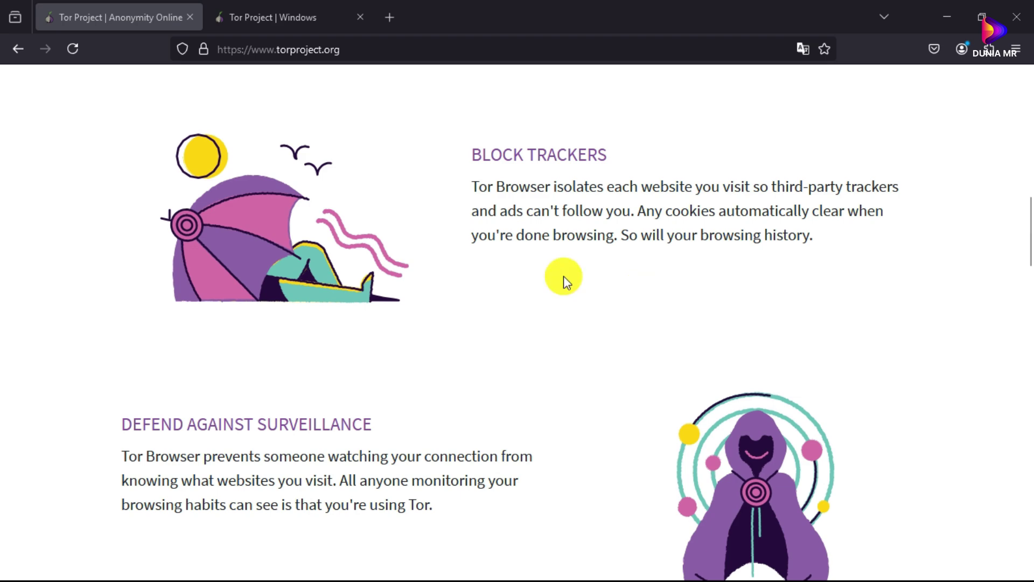
scroll(563, 280, "down", 7)
scroll(564, 291, "up", 7)
scroll(566, 269, "down", 4)
scroll(567, 263, "down", 3)
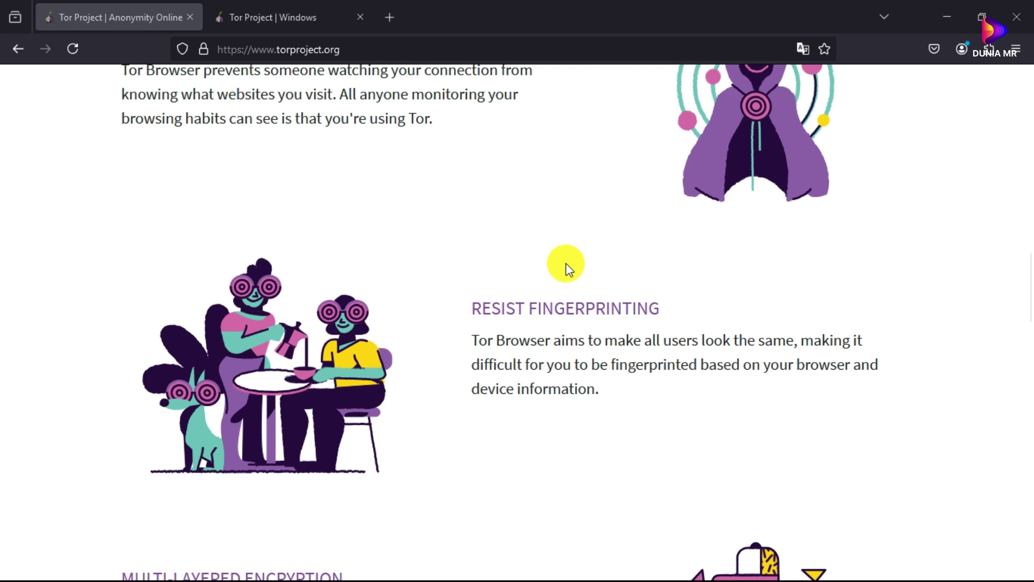
scroll(567, 264, "down", 4)
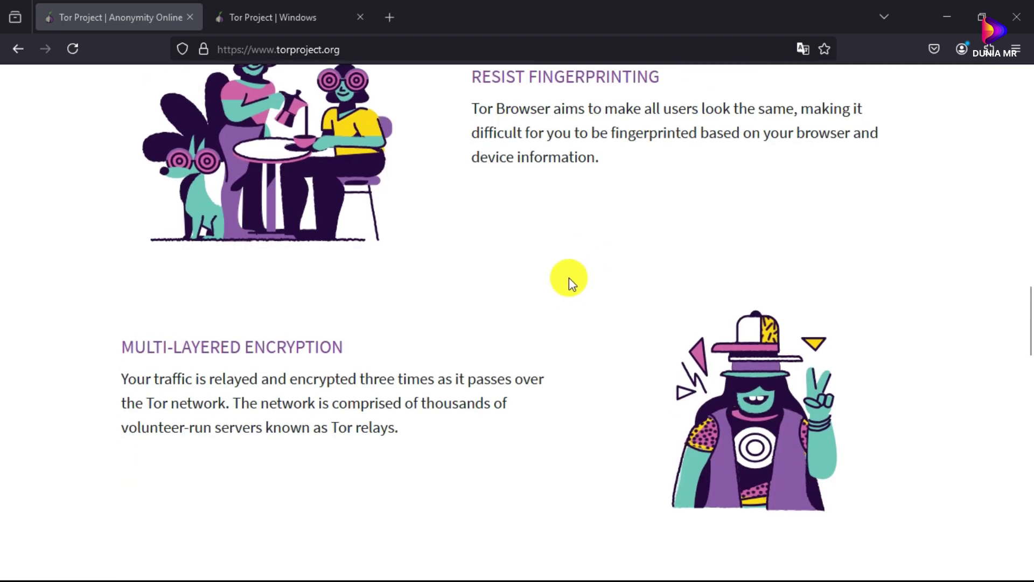
scroll(569, 278, "up", 18)
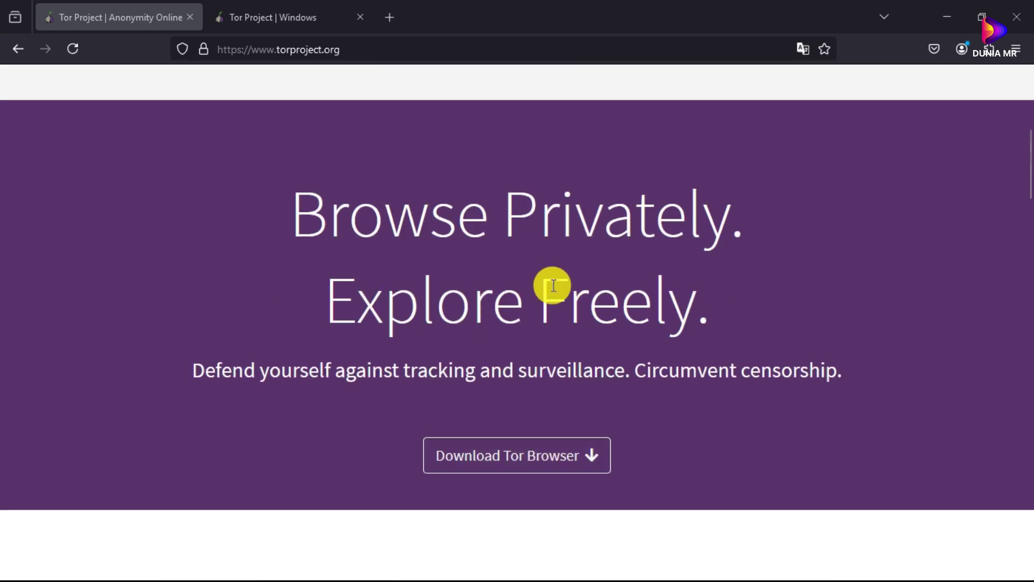
Step: Review the homepage from the Block Trackers section through Browse Freely to the About Us statement
scroll(555, 286, "down", 7)
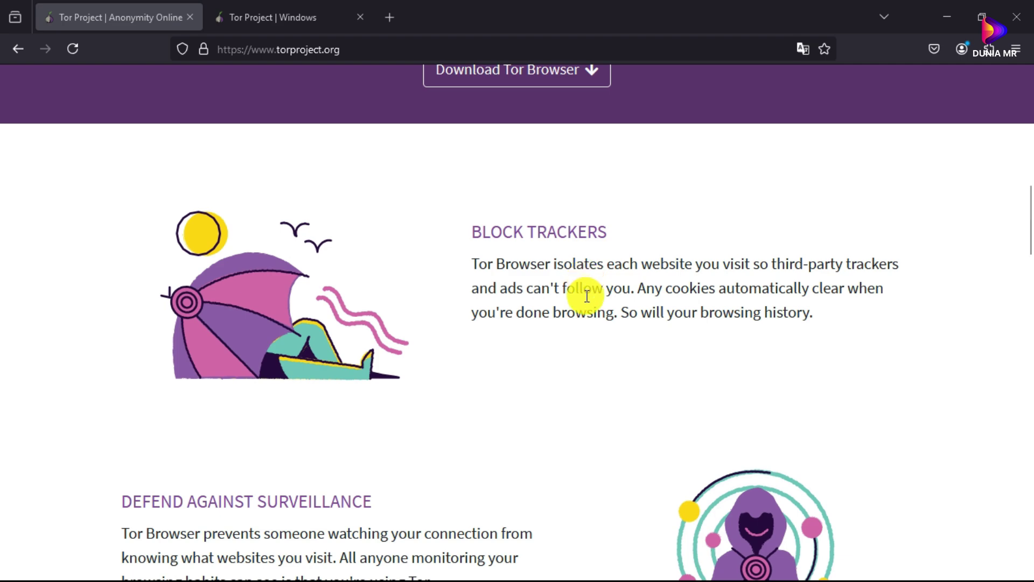
scroll(587, 302, "down", 6)
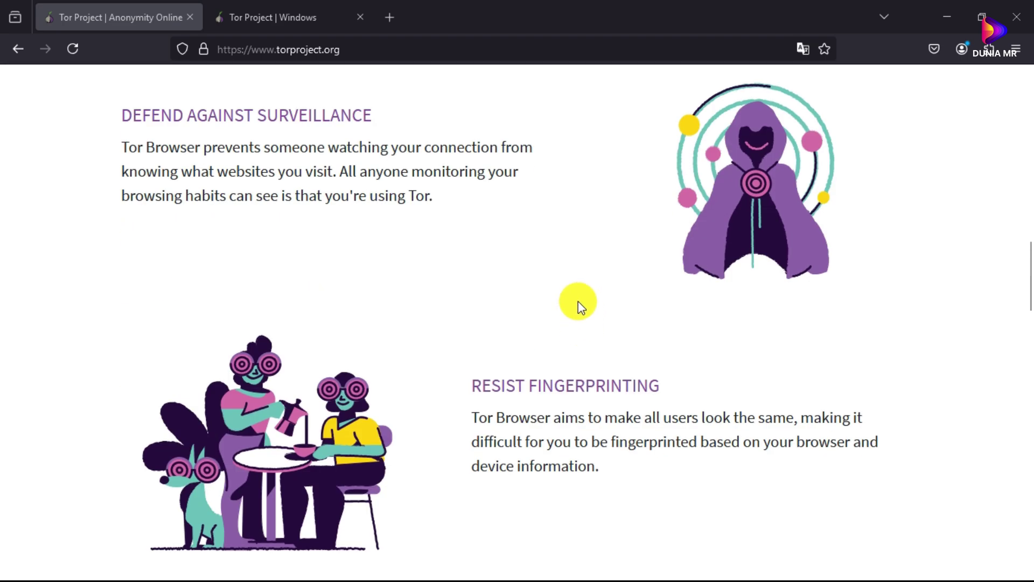
scroll(560, 310, "down", 4)
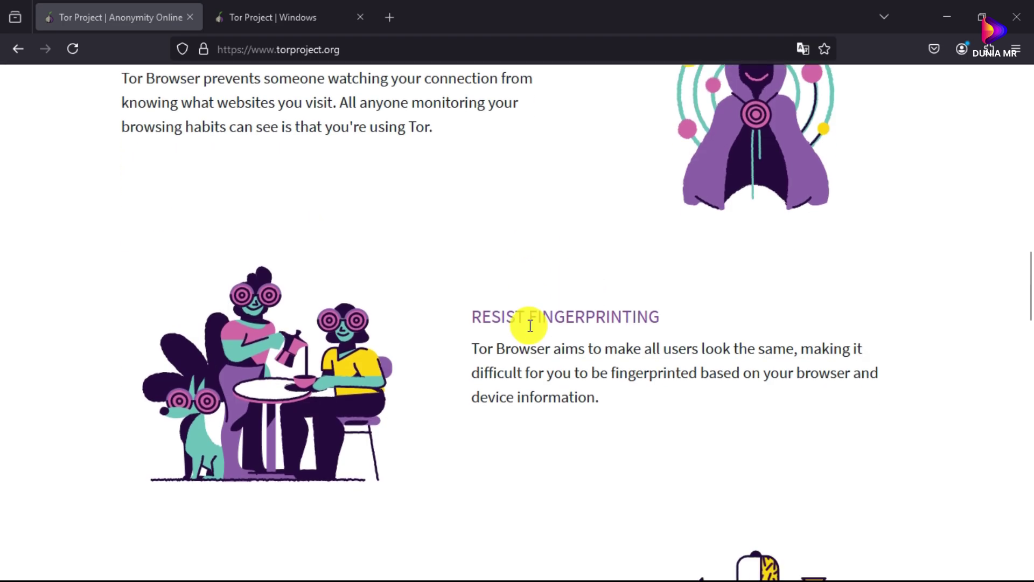
scroll(544, 314, "down", 4)
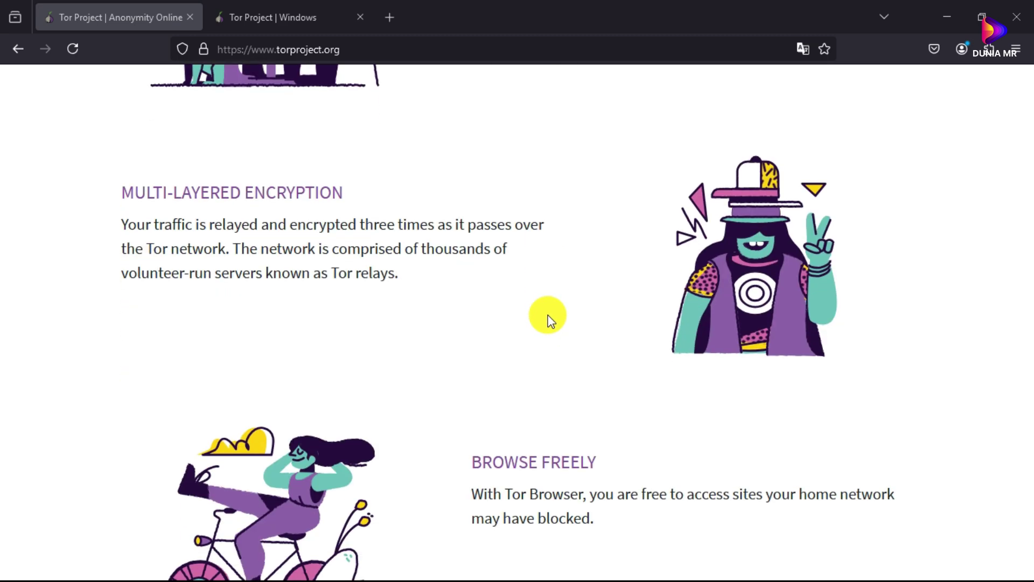
scroll(548, 318, "down", 7)
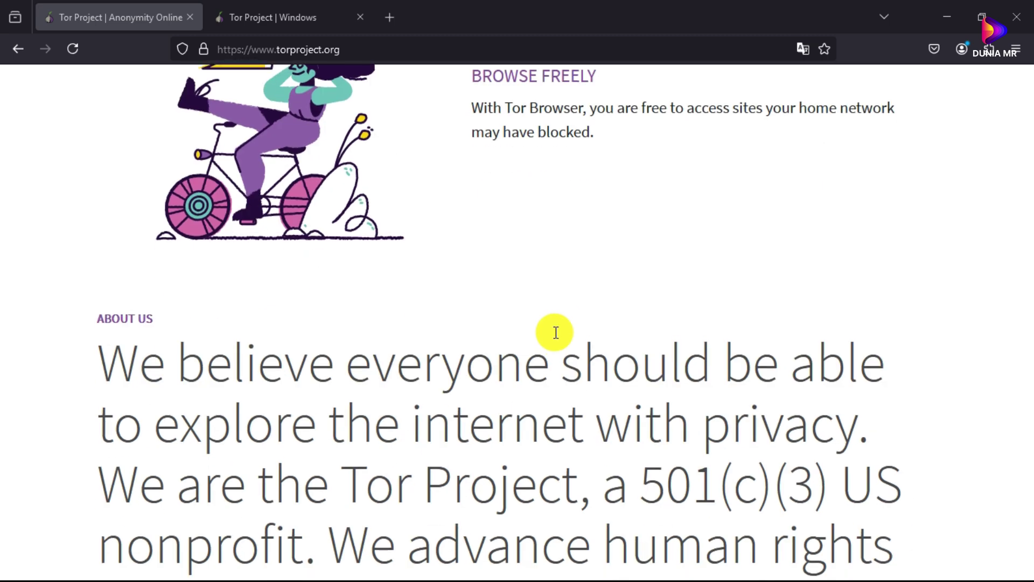
scroll(582, 337, "down", 4)
scroll(584, 344, "down", 6)
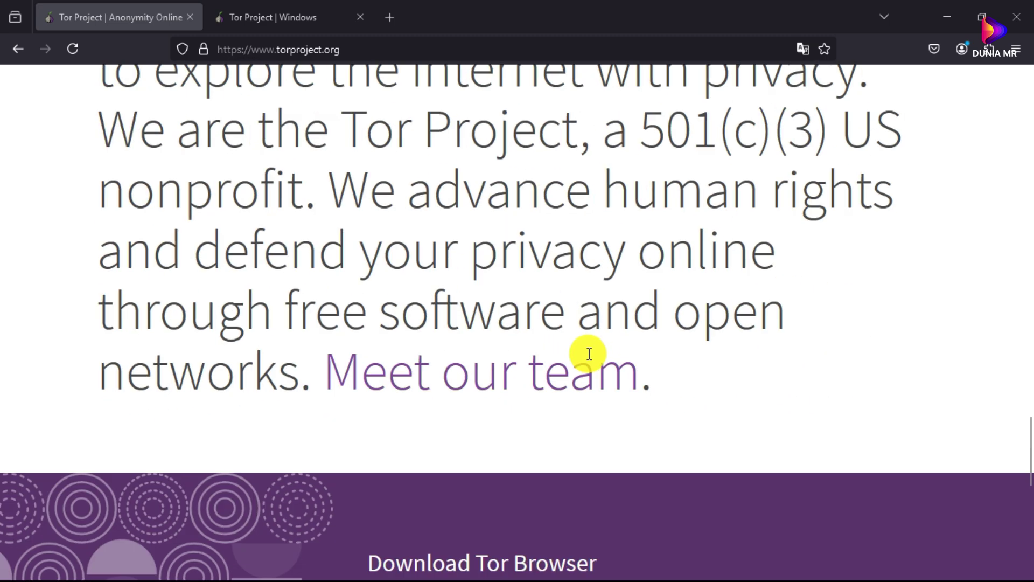
scroll(596, 356, "up", 12)
Step: Check the Build files and relocate instructions in the Windows bridge setup guide, and return to the Tor homepage
key("ctrl+Tab")
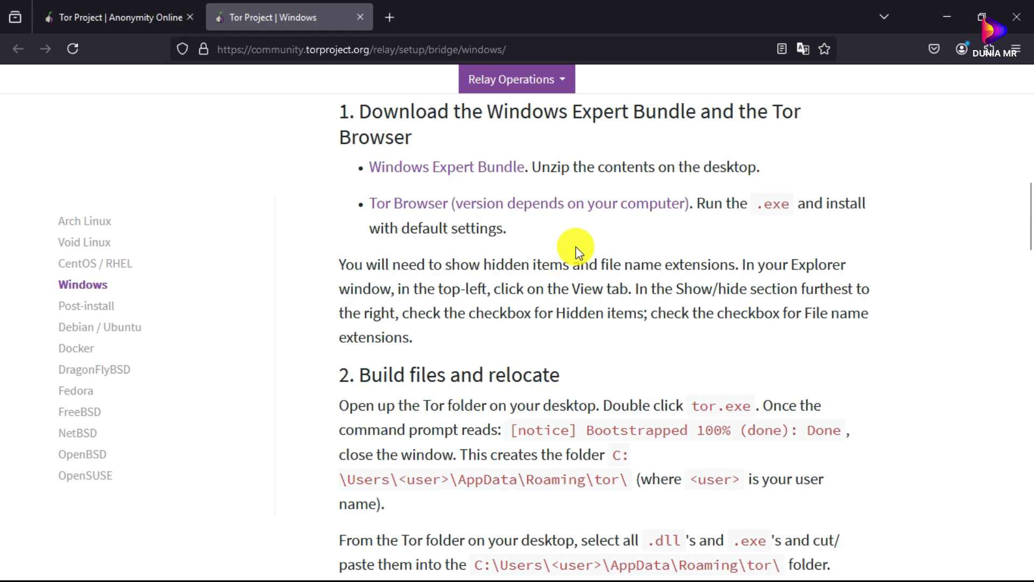
scroll(584, 275, "down", 3)
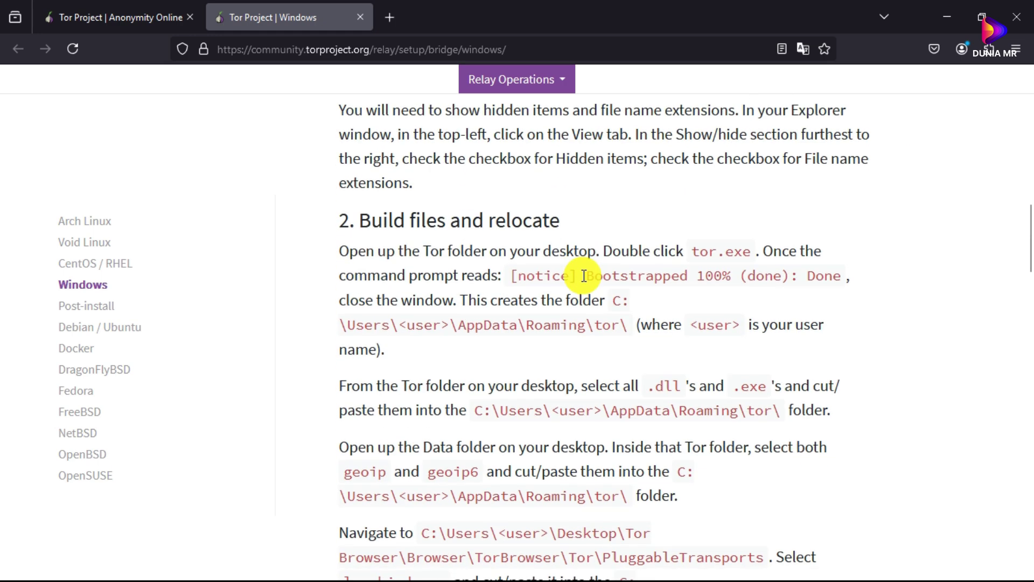
left_click(156, 17)
Step: Examine the homepage's Multi-Layered Encryption, Browse Freely and About Us sections
scroll(528, 302, "down", 7)
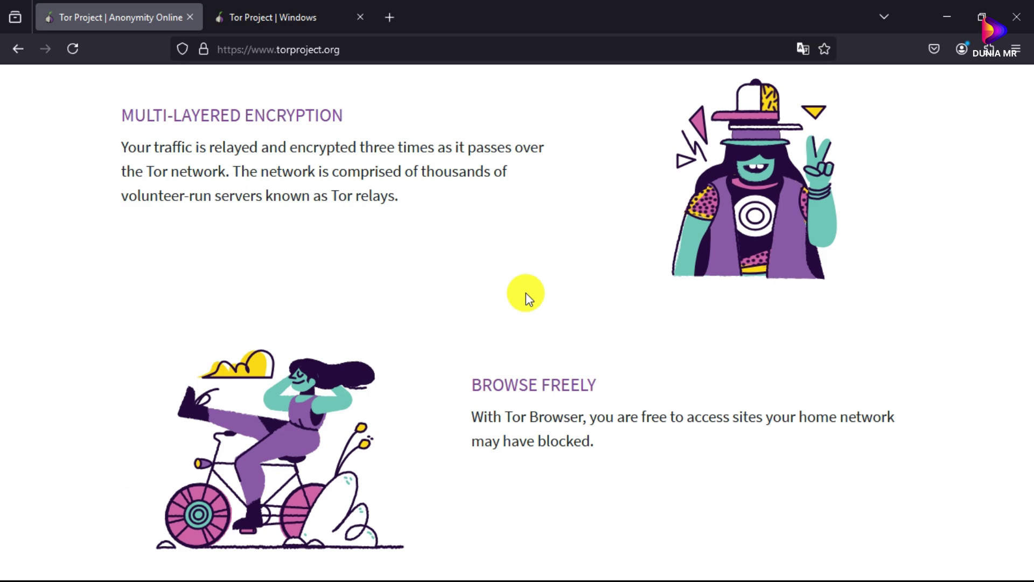
scroll(526, 316, "down", 4)
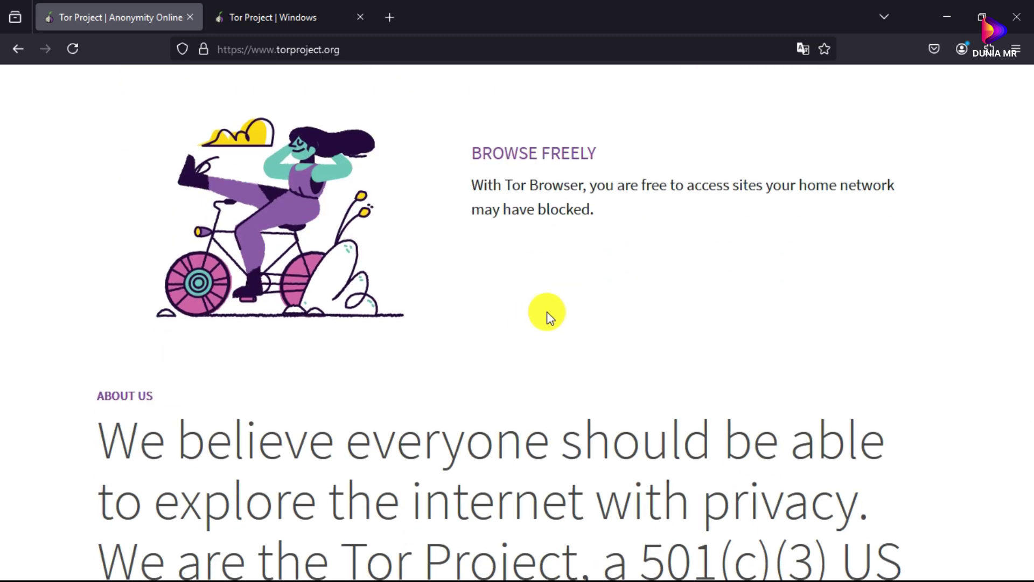
scroll(547, 311, "down", 5)
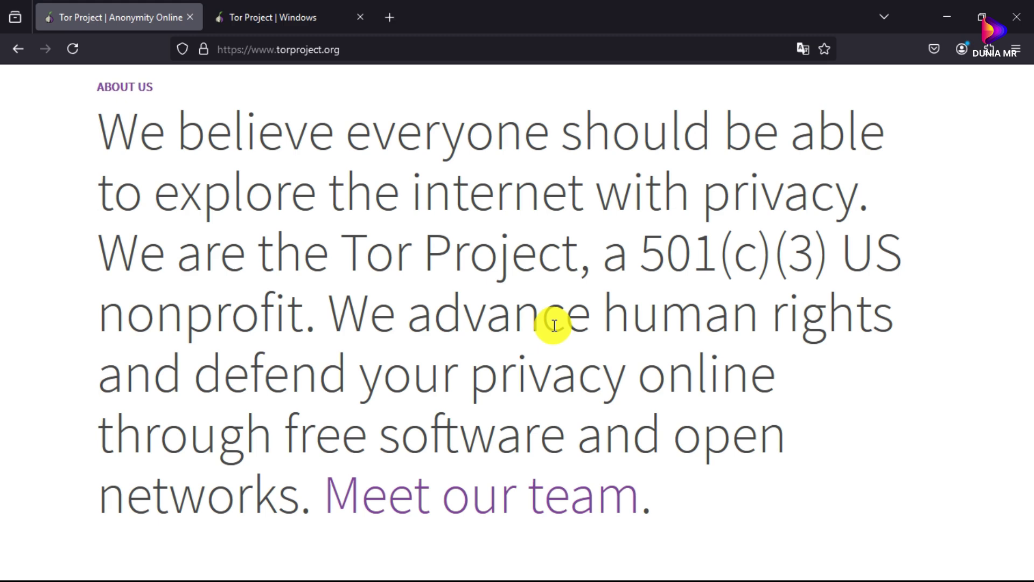
scroll(555, 325, "down", 5)
scroll(630, 351, "up", 5)
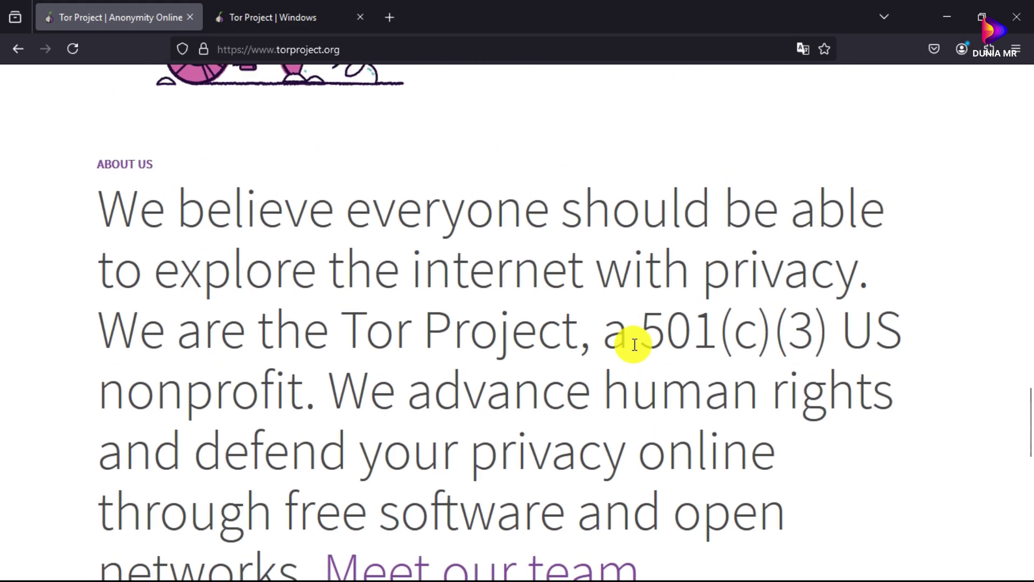
scroll(597, 323, "up", 5)
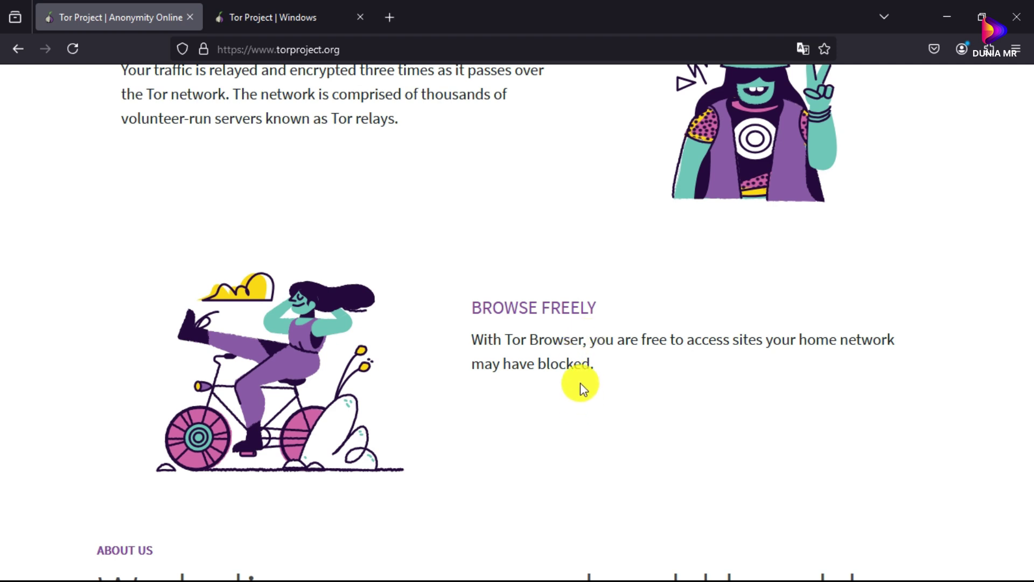
scroll(580, 382, "down", 5)
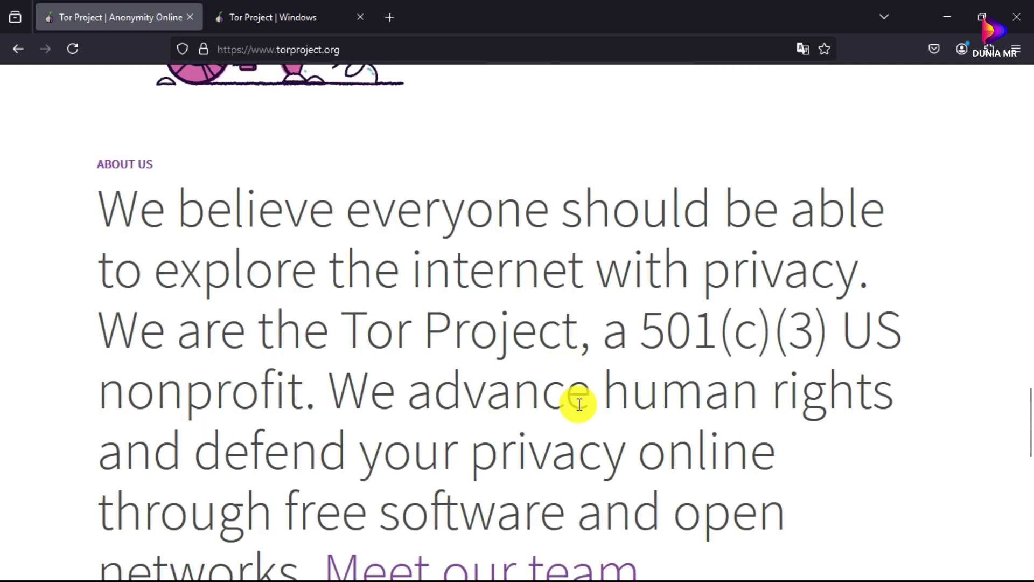
scroll(577, 399, "down", 5)
scroll(571, 347, "up", 5)
Step: Look over the upper part of the Windows bridge setup guide and go back to the Tor homepage
left_click(266, 17)
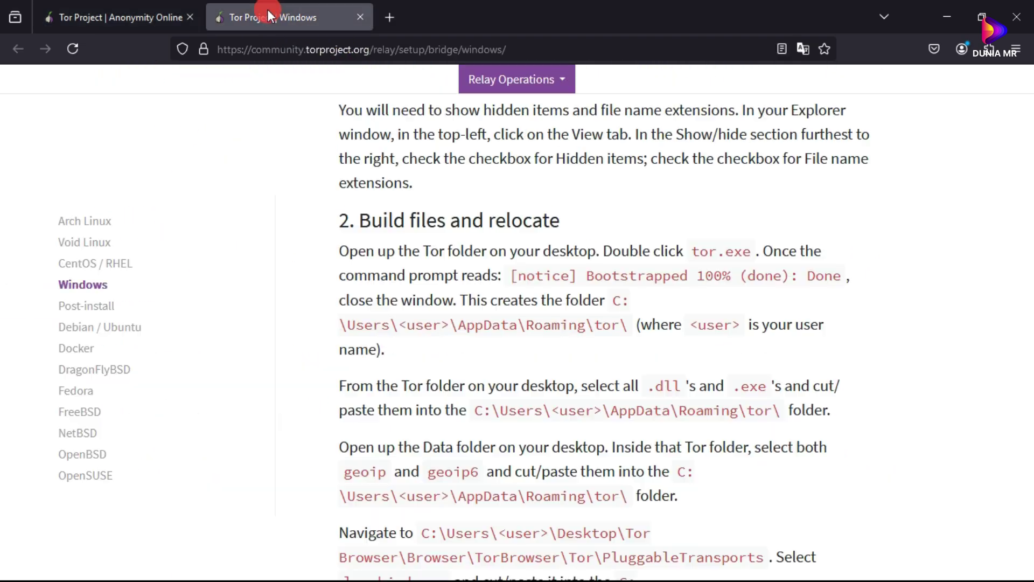
scroll(539, 334, "up", 10)
left_click(545, 307)
key("ctrl+Tab")
Step: Examine the lower homepage sections, including About Us, Download Tor Browser, Our mission and the newsletter sign-up
scroll(593, 268, "down", 10)
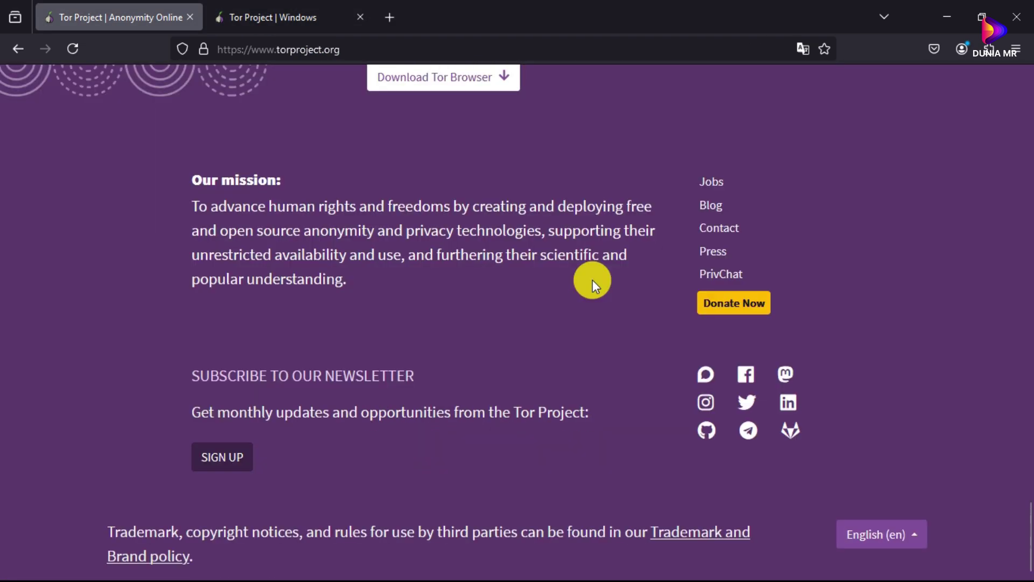
scroll(588, 264, "up", 8)
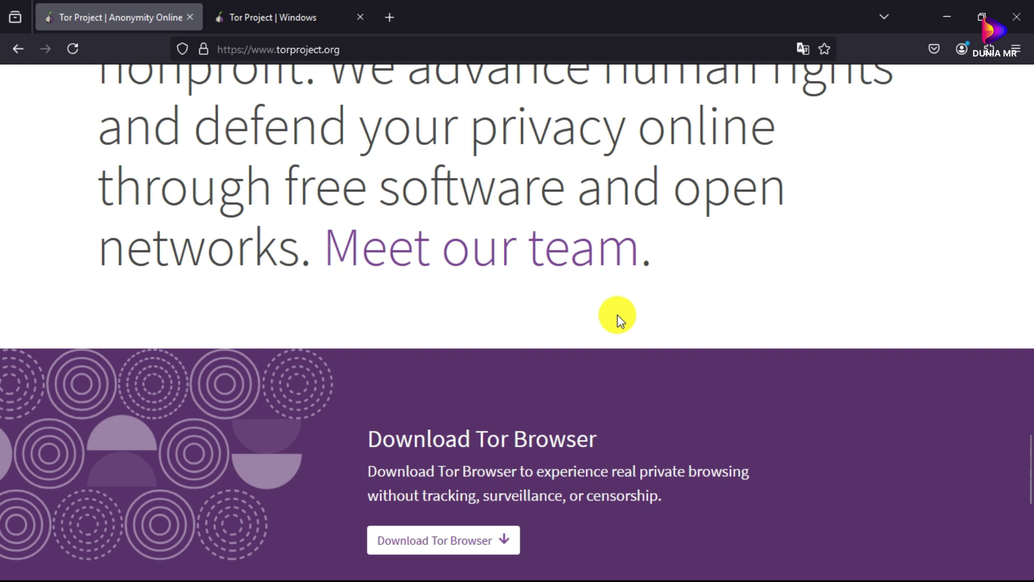
scroll(604, 326, "up", 8)
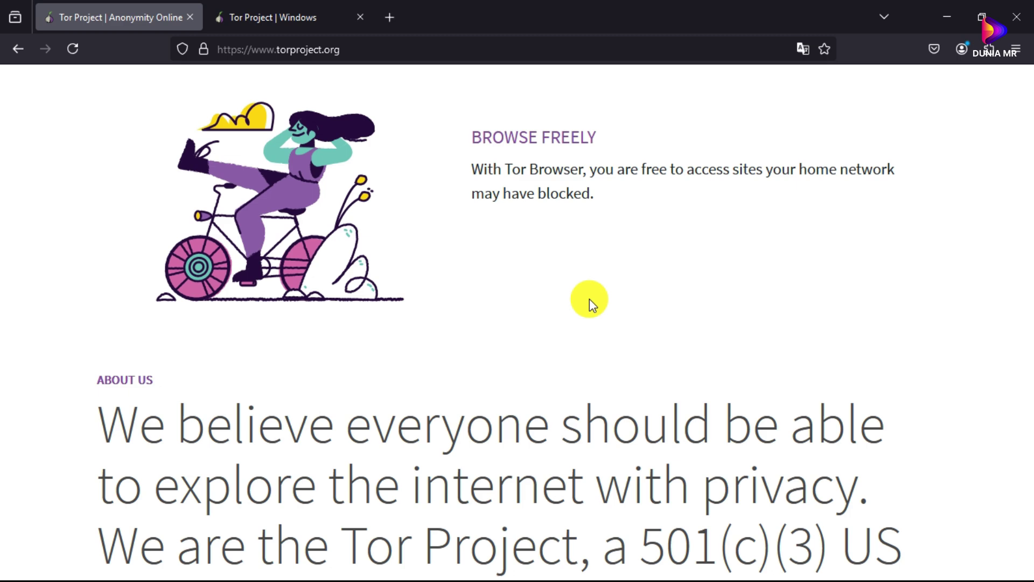
scroll(589, 299, "down", 7)
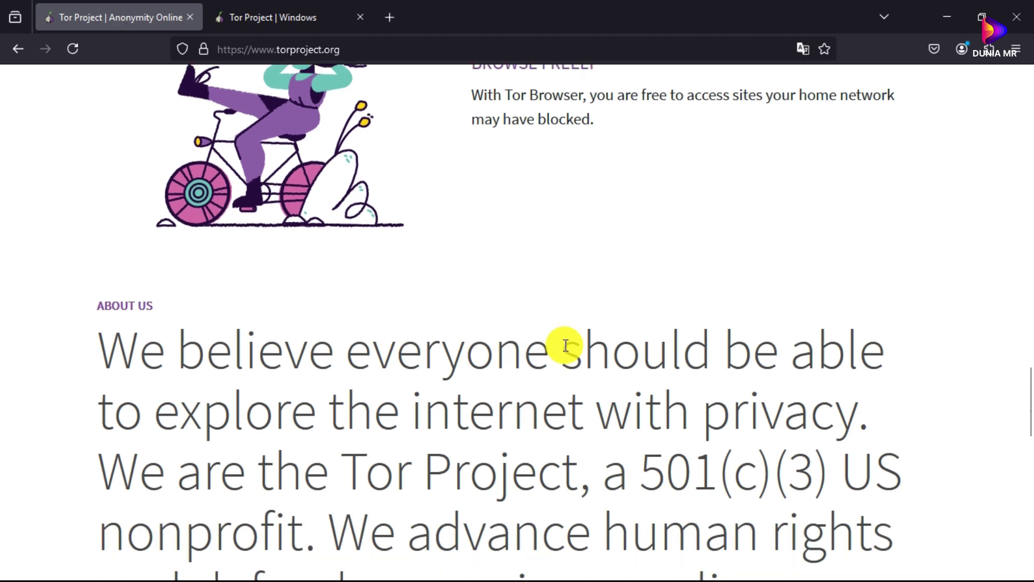
scroll(594, 361, "down", 7)
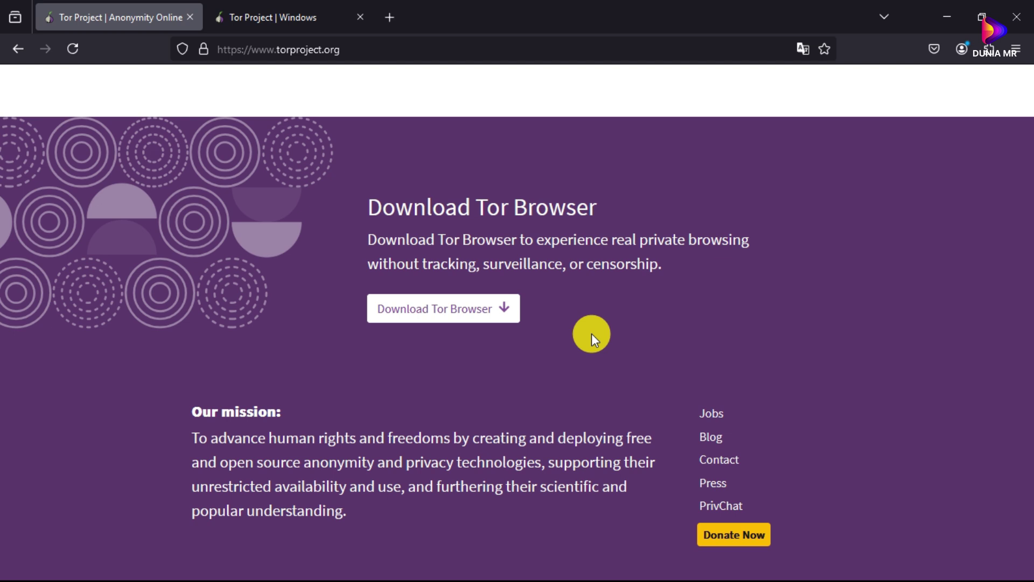
scroll(592, 334, "down", 4)
scroll(600, 317, "up", 5)
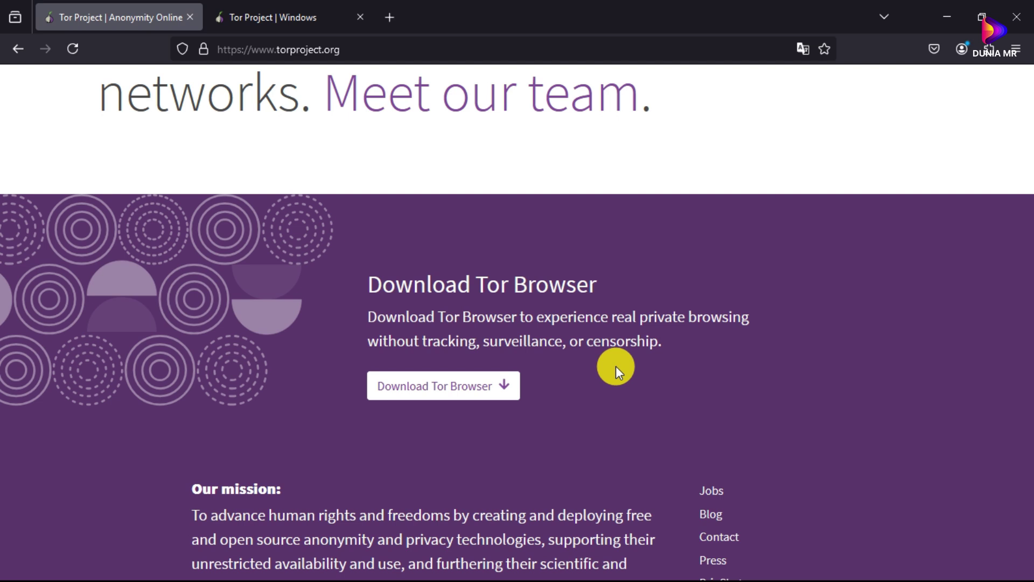
scroll(603, 345, "down", 5)
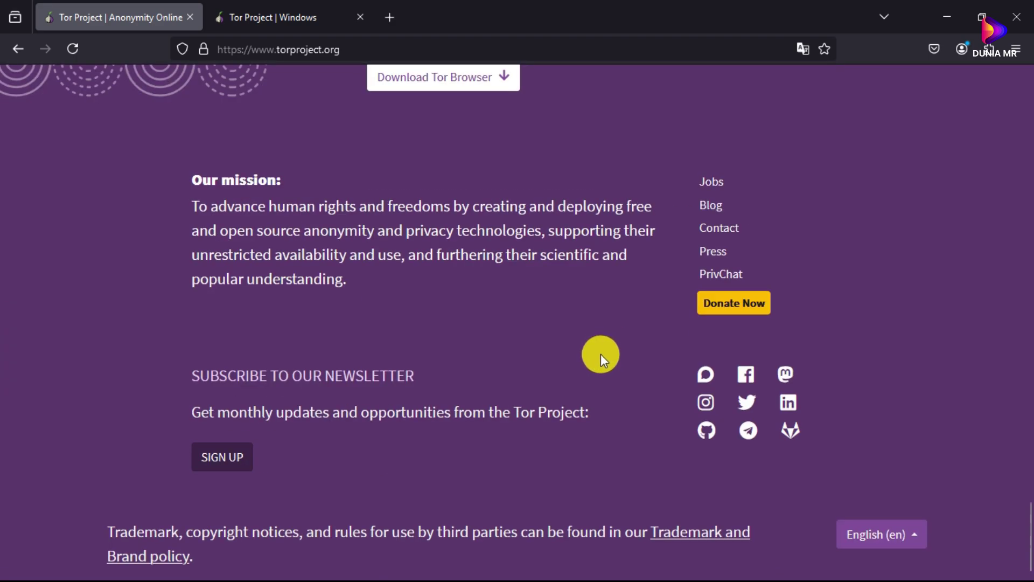
scroll(544, 275, "up", 10)
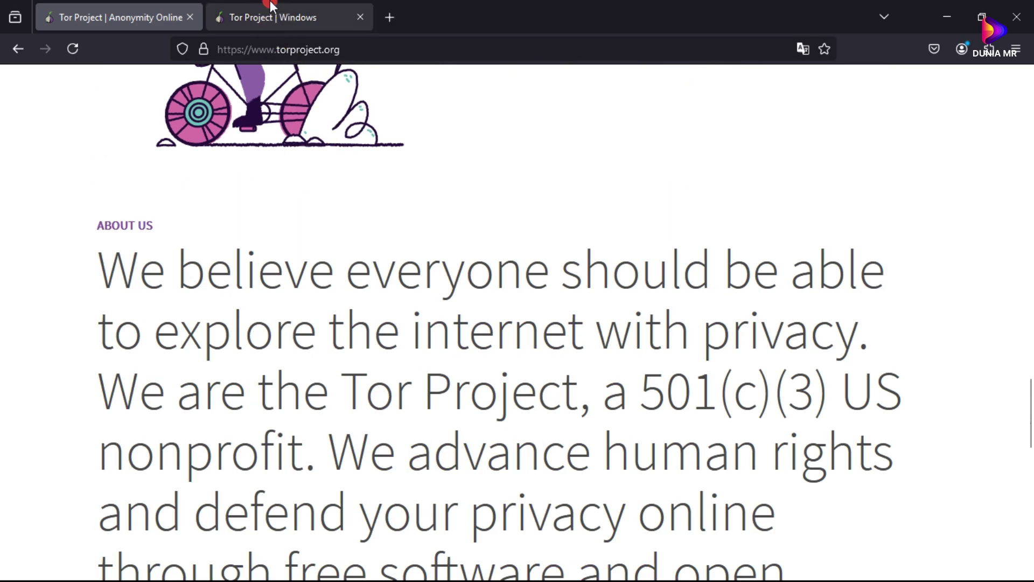
Step: Read the Windows bridge setup guide's introductory note and its download, Build files and relocate, and Tor config file instructions
left_click(304, 17)
scroll(508, 269, "up", 8)
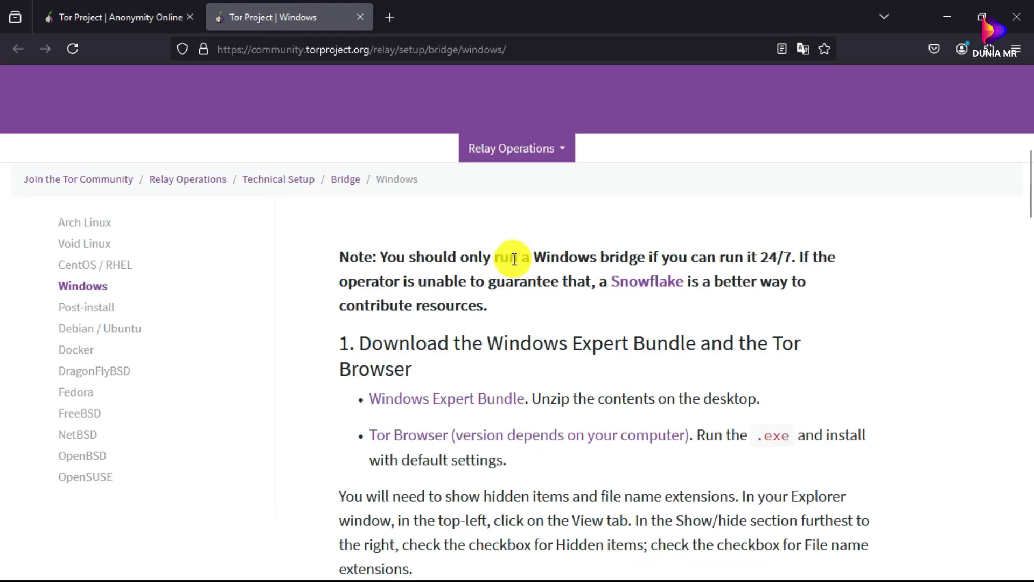
scroll(542, 267, "down", 4)
scroll(561, 278, "down", 4)
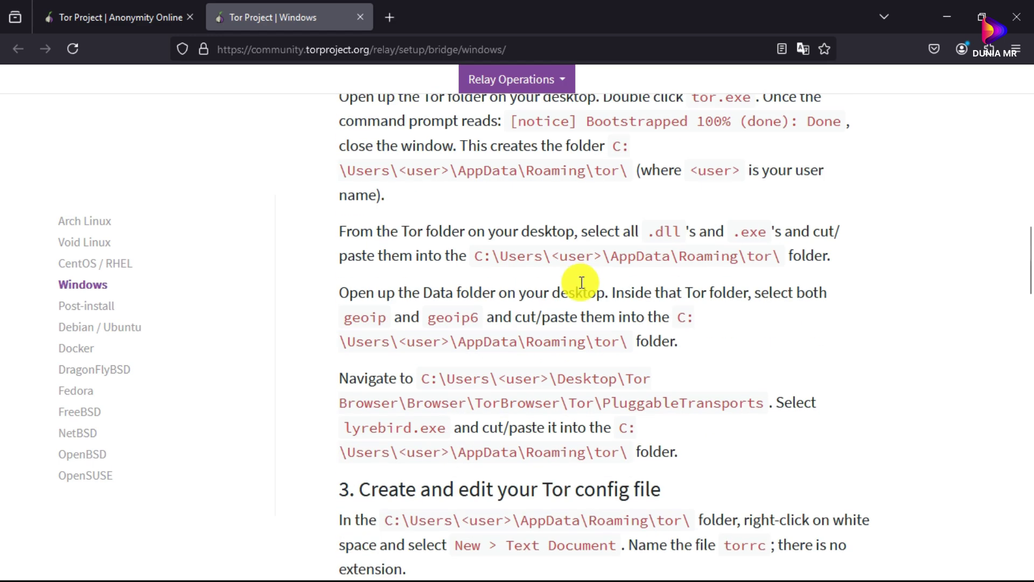
scroll(576, 293, "up", 3)
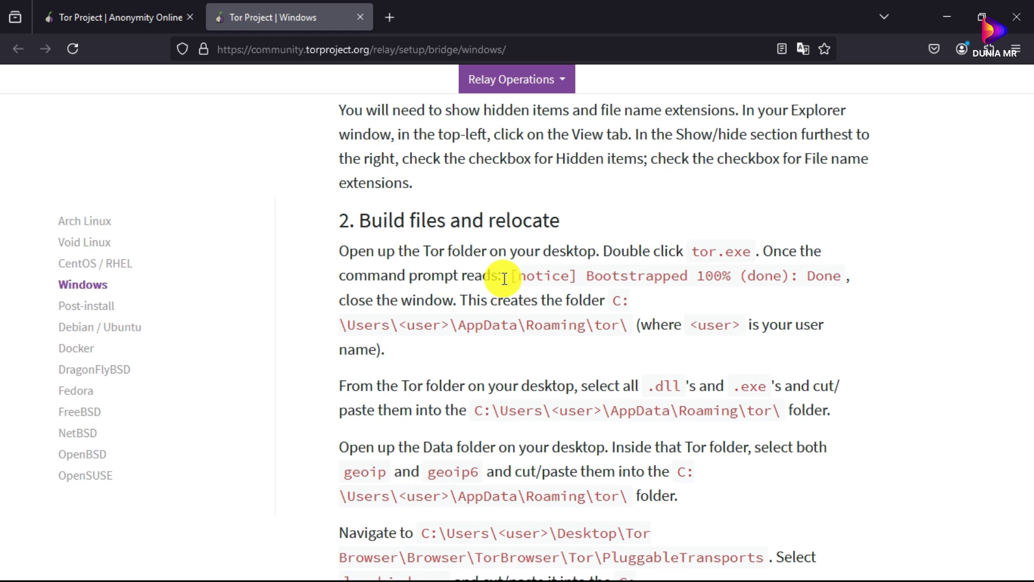
Step: Review the Tor files in the Debug folder and reread the Windows bridge guide's opening note and download section
key("alt+Tab")
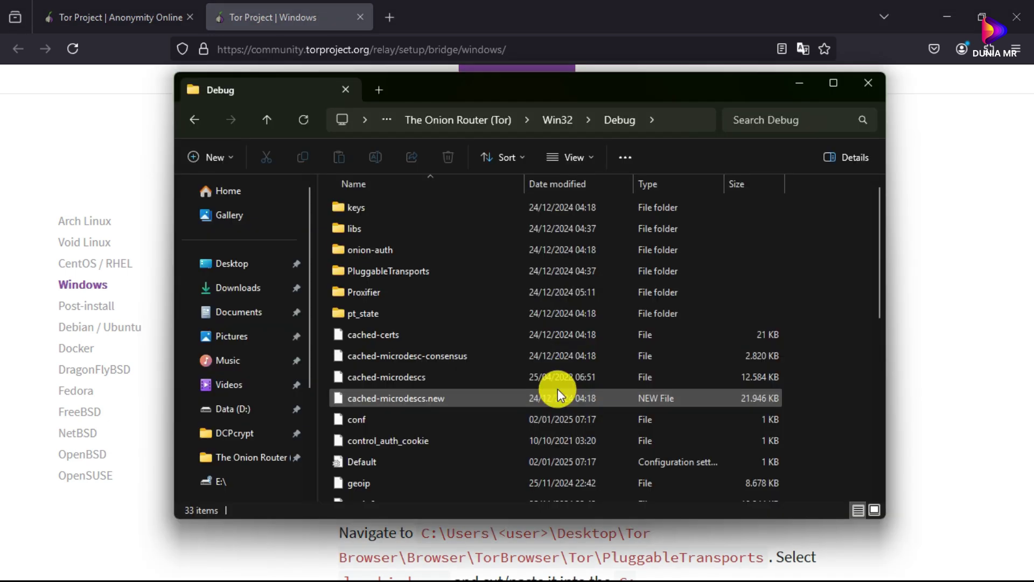
scroll(557, 388, "down", 6)
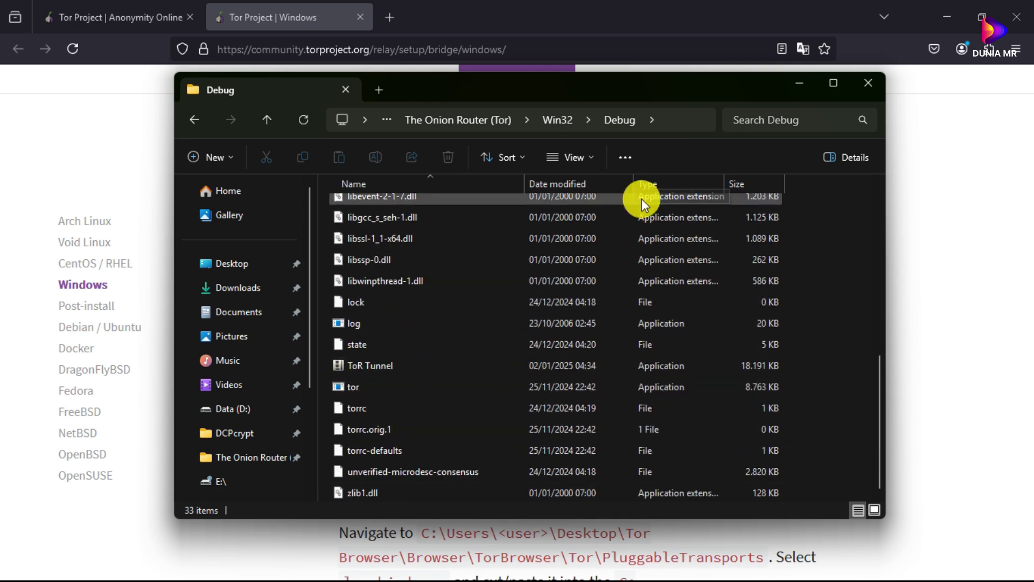
scroll(509, 301, "up", 6)
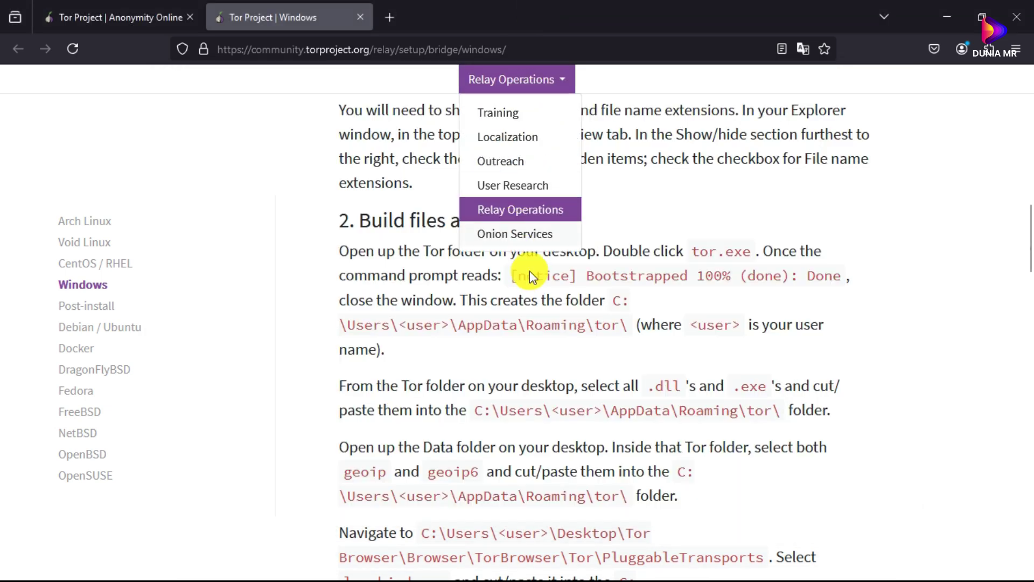
scroll(640, 258, "up", 10)
left_click(517, 174)
scroll(500, 248, "down", 2)
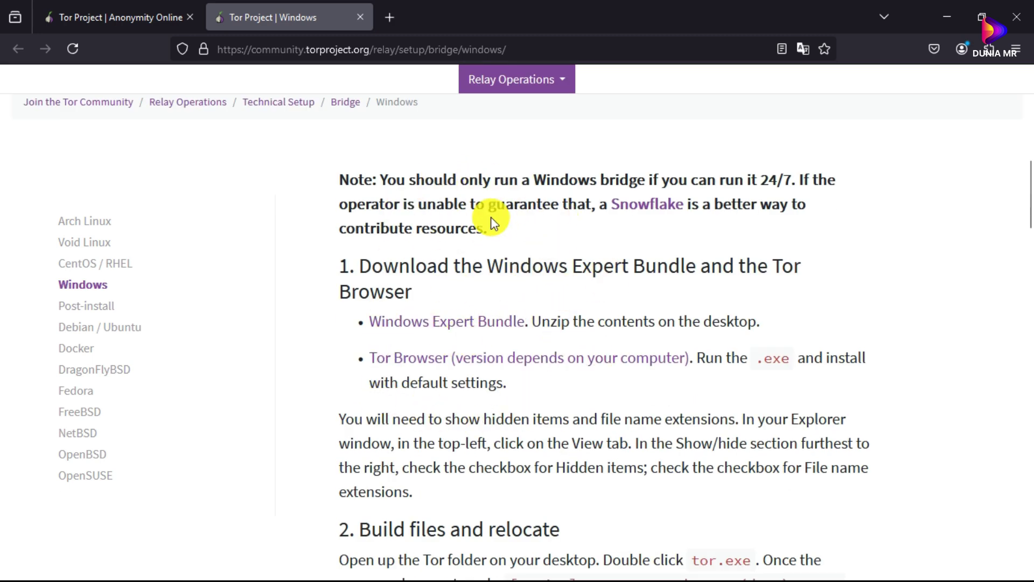
scroll(490, 216, "down", 4)
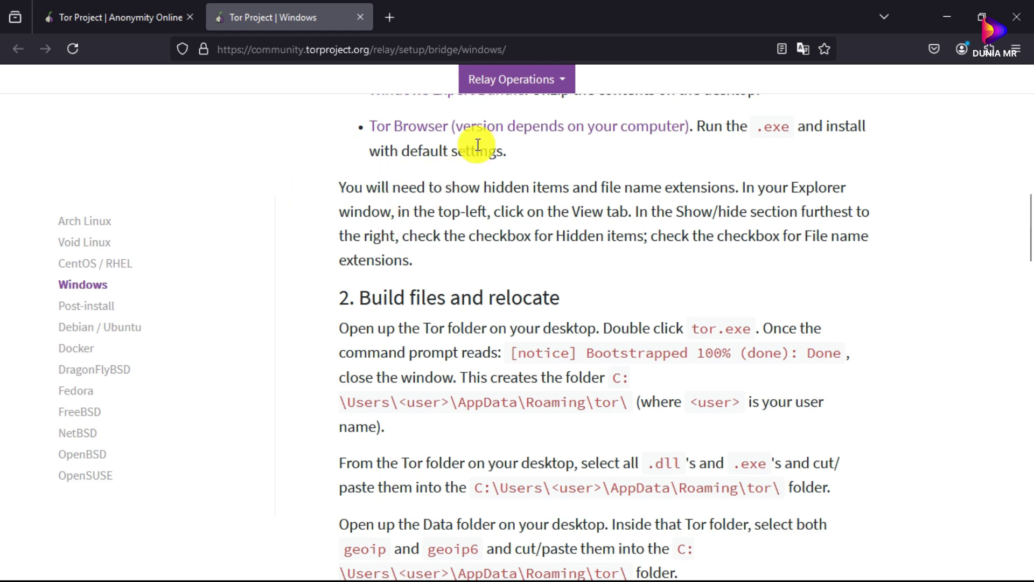
Step: Launch the ToR Tunnel application from the Debug folder and minimize the folder window
left_click(619, 575)
scroll(482, 400, "down", 3)
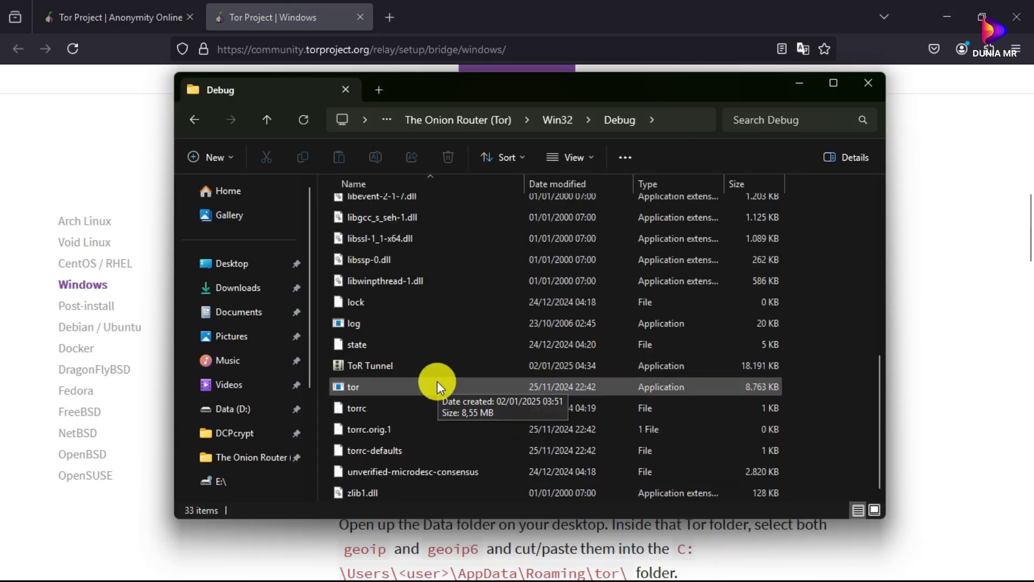
double_click(388, 363)
left_click(800, 85)
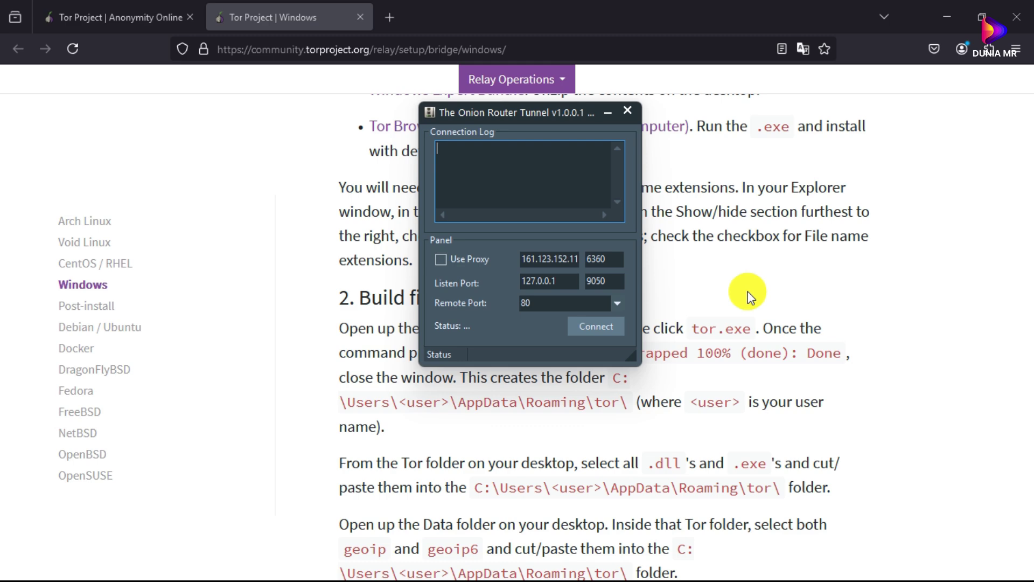
Step: Return to the Windows bridge guide and read its file relocation and Tor config file instructions
left_click(539, 19)
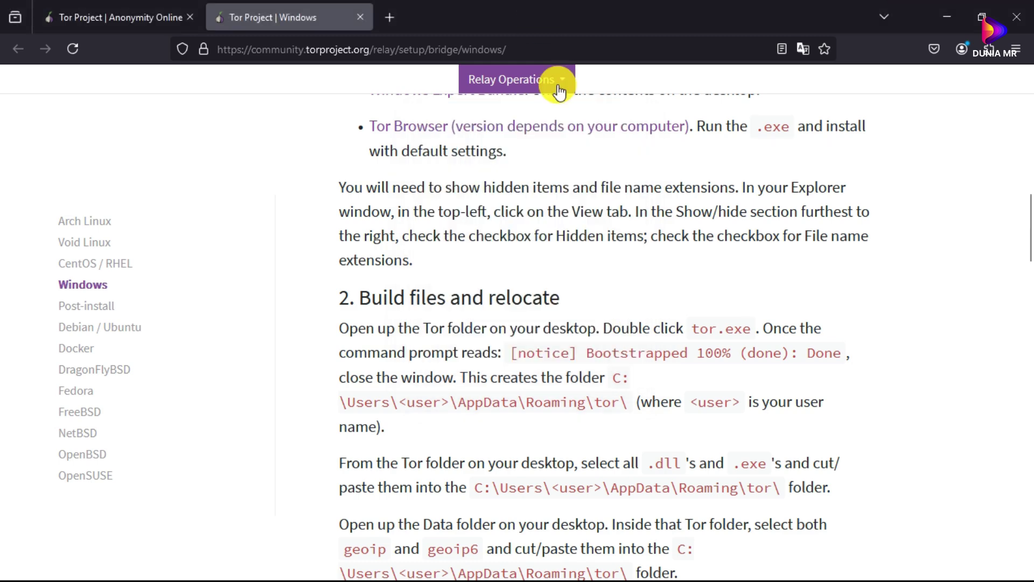
scroll(539, 308, "down", 5)
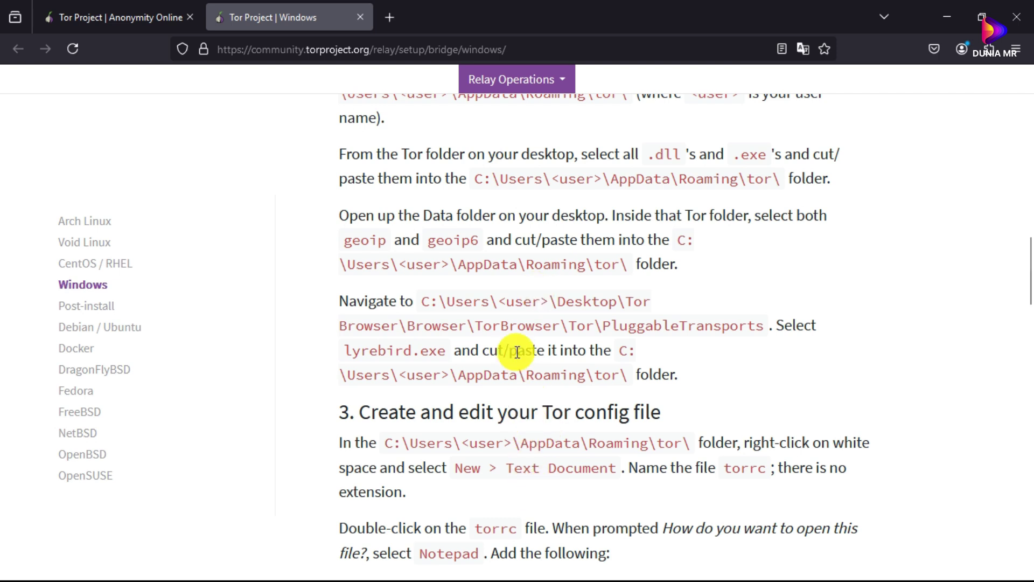
scroll(546, 348, "down", 5)
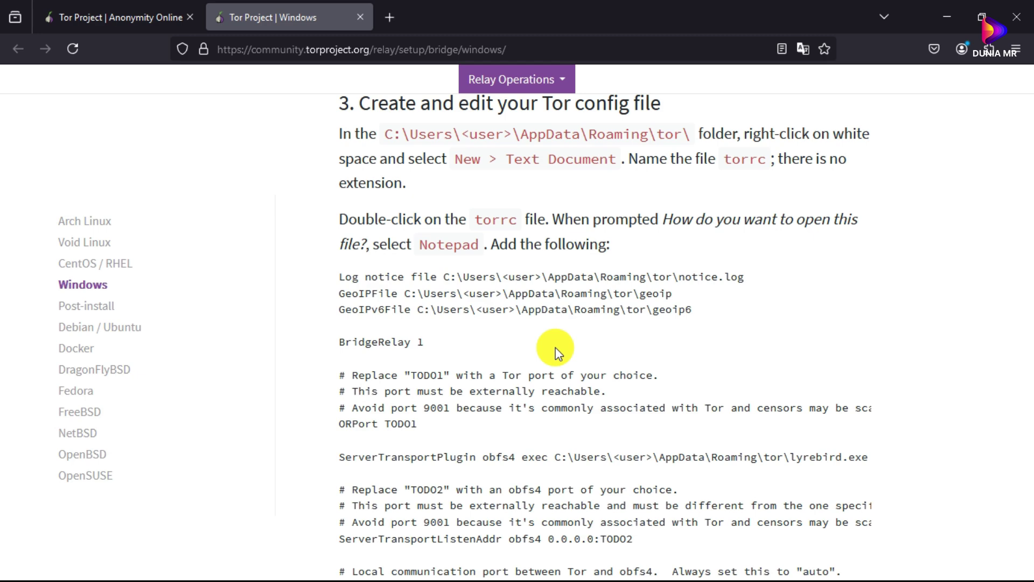
scroll(569, 346, "down", 5)
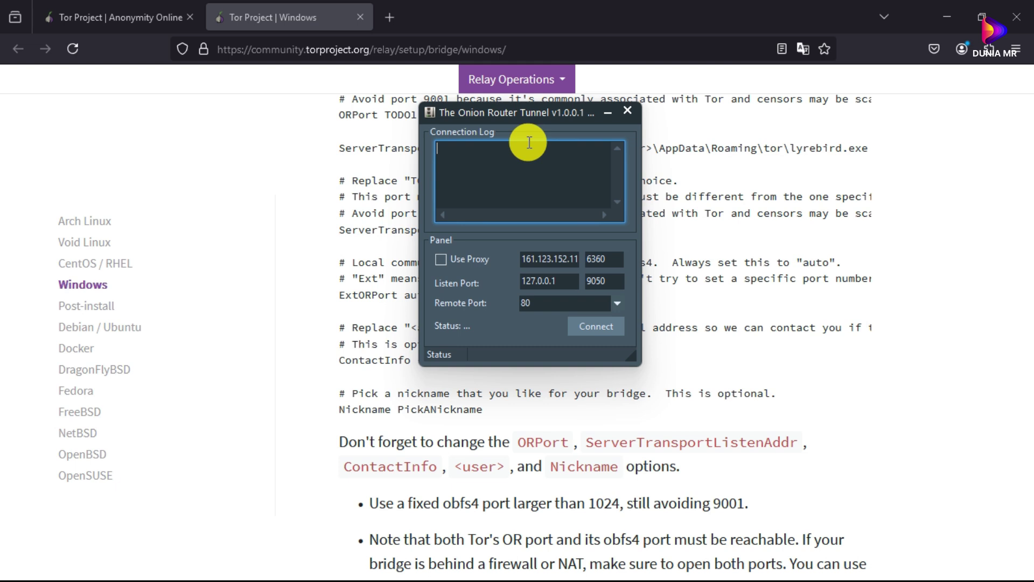
Step: Reposition the Onion Router Tunnel window over the guide and examine its Use Proxy, proxy address and Listen Port settings
left_click_drag(520, 114, 562, 147)
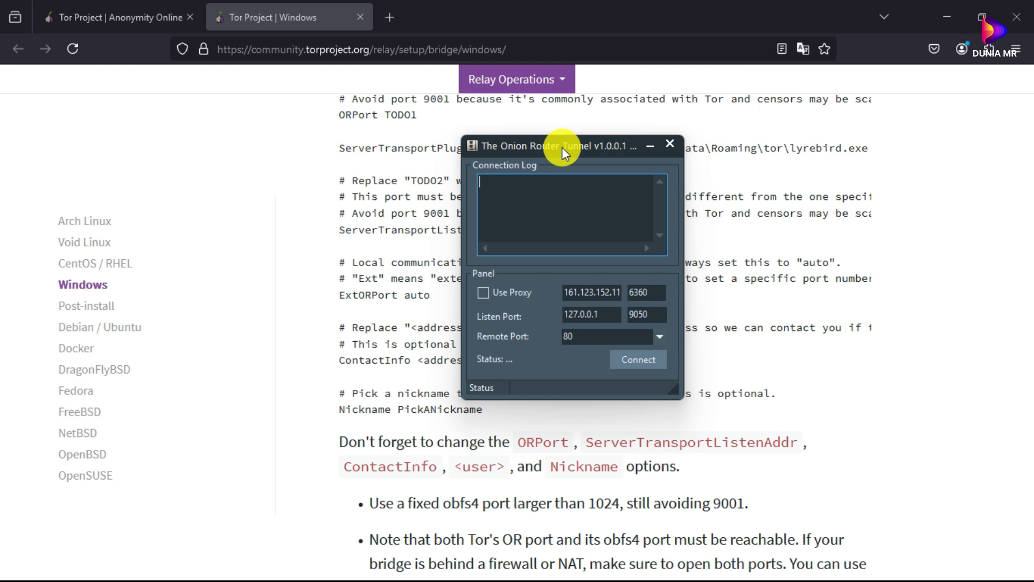
left_click(593, 295)
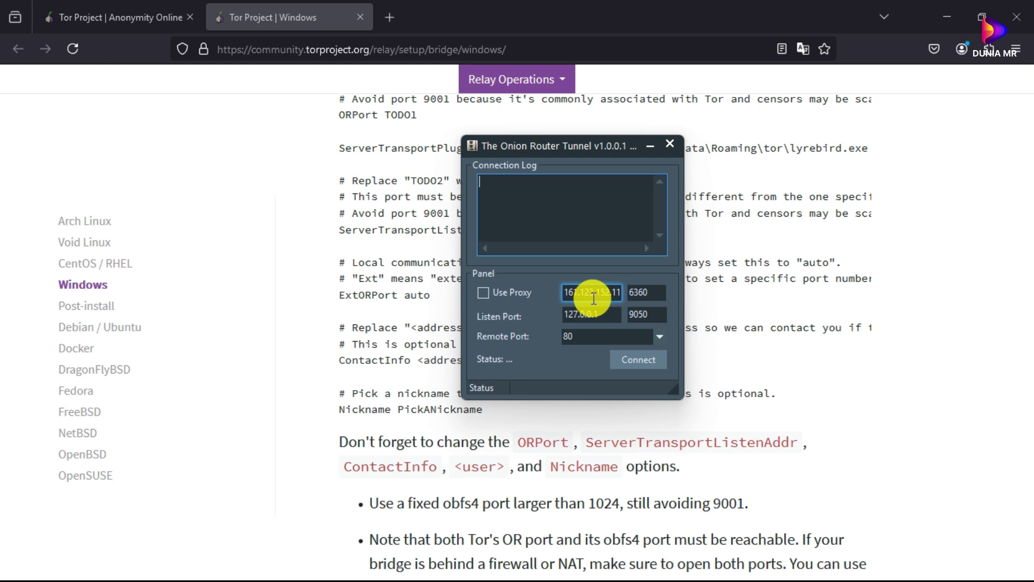
left_click_drag(579, 317, 600, 316)
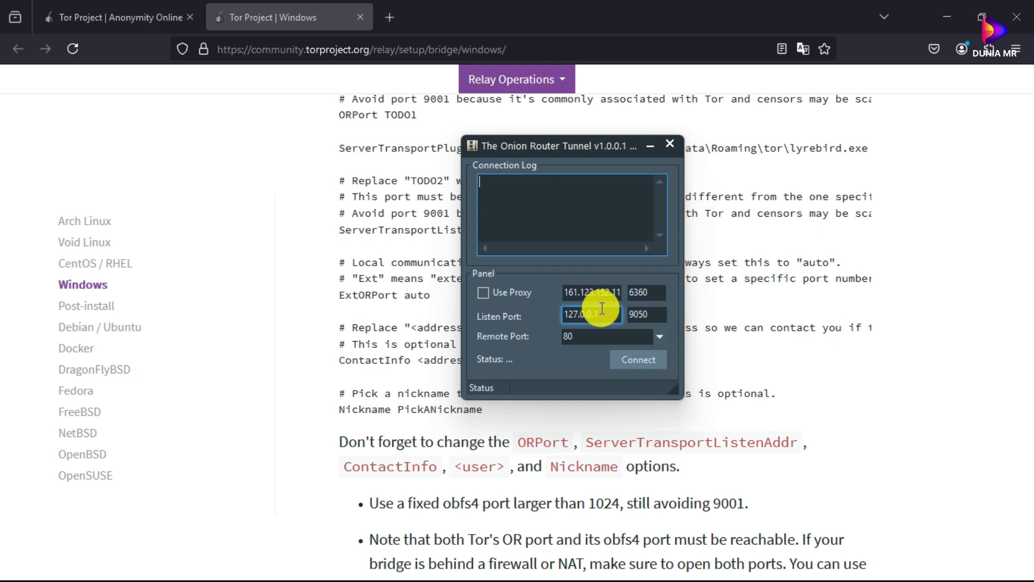
left_click(496, 224)
scroll(392, 277, "down", 5)
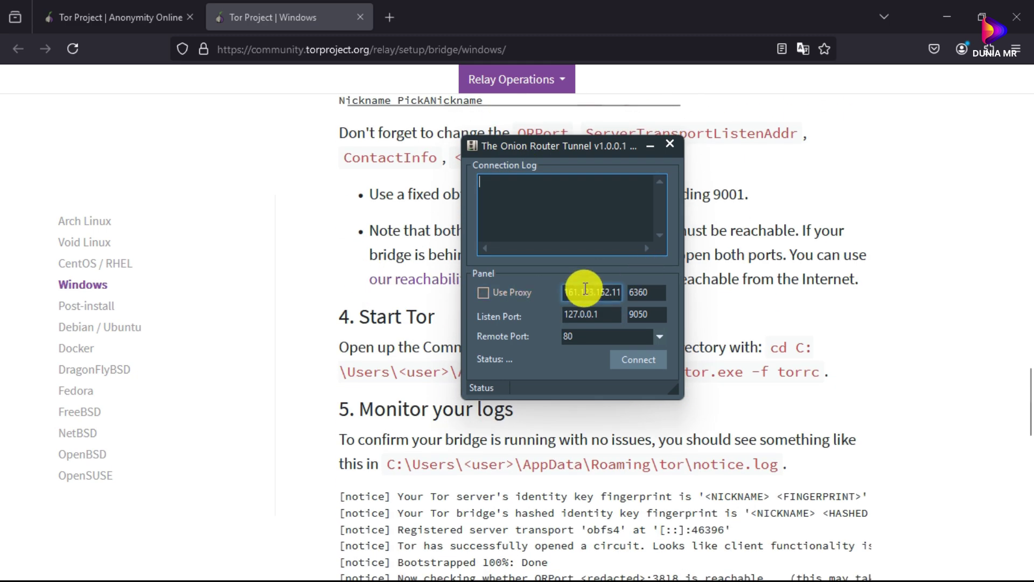
left_click(575, 317)
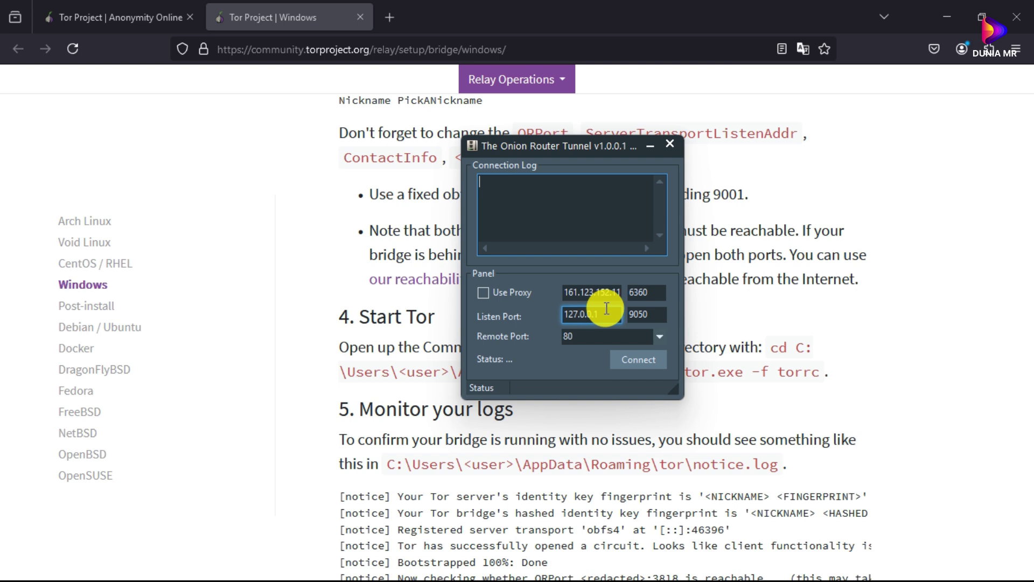
double_click(485, 292)
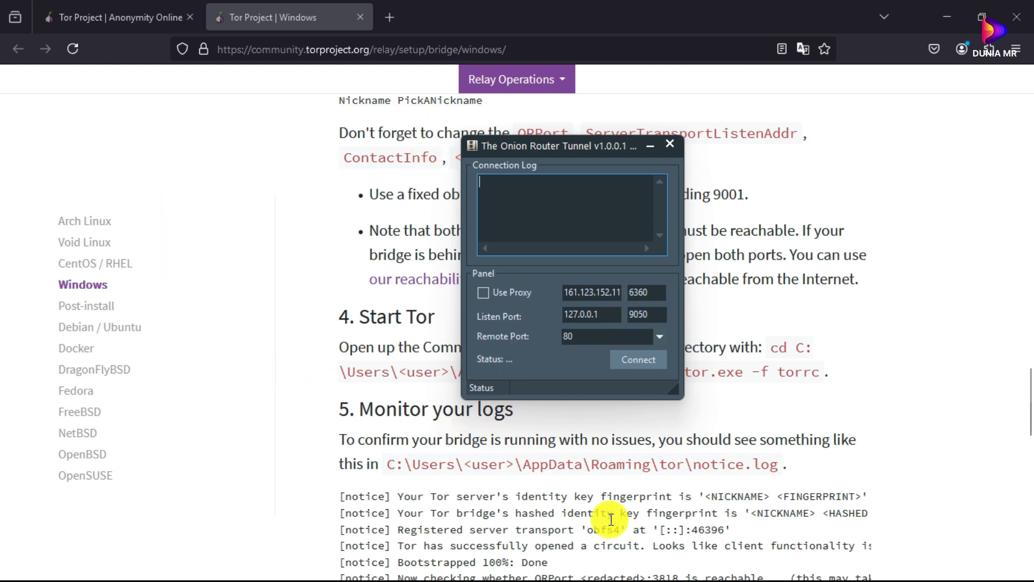
Step: Start annotating the screen in red, circle the Onion Router Tunnel window and write "Relay" over it
left_click(689, 562)
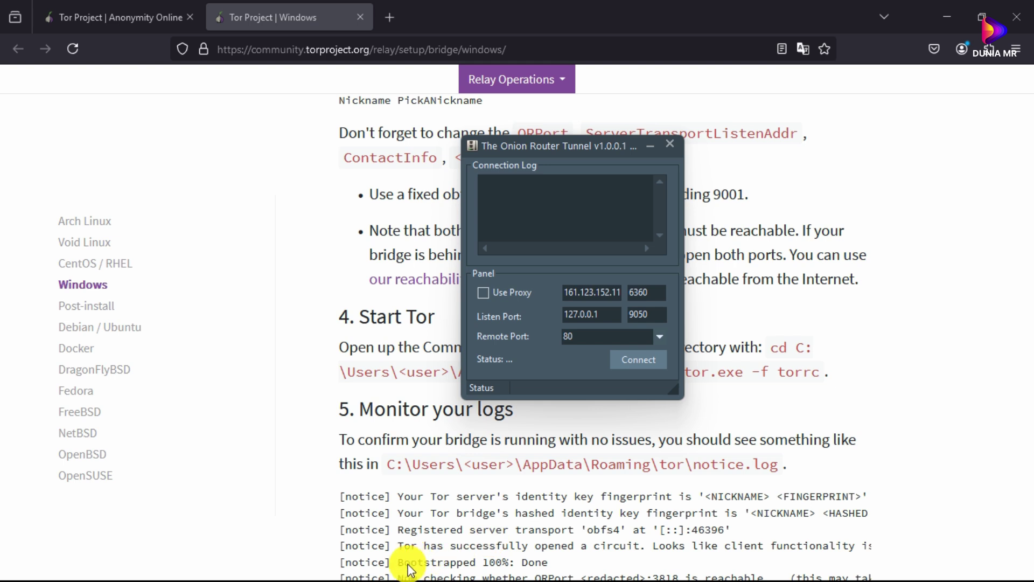
left_click_drag(596, 122, 628, 115)
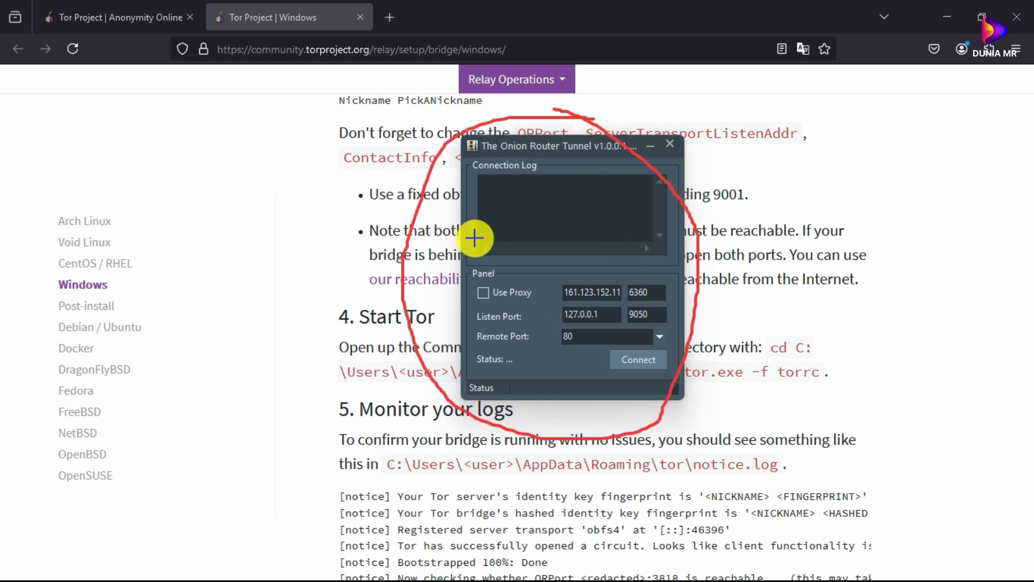
mouse_move(447, 300)
left_mouse_down()
mouse_move(467, 246)
mouse_move(693, 258)
mouse_move(697, 381)
mouse_move(654, 279)
left_mouse_up()
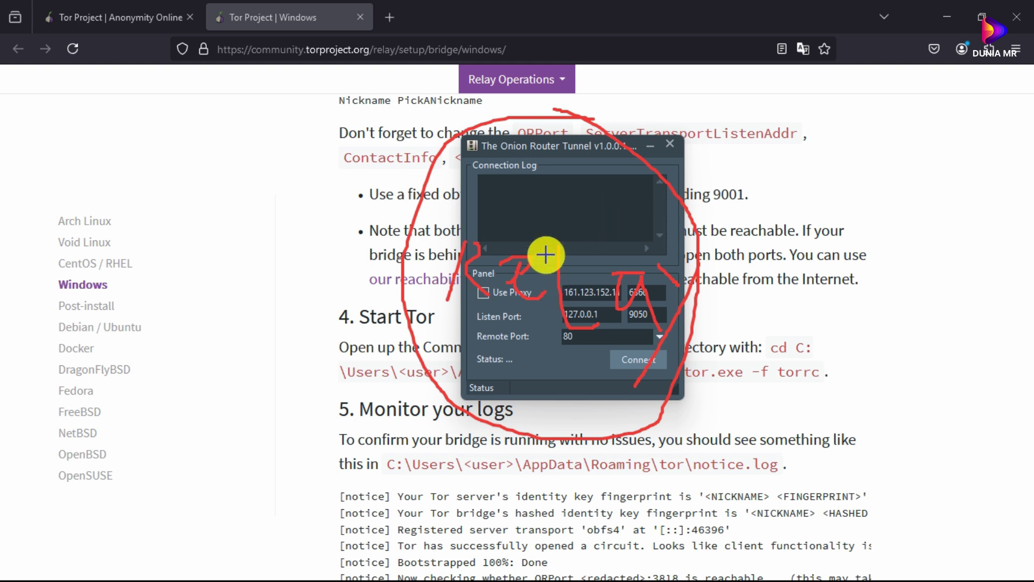
Step: Write "PC" and "INT" on opposite sides of the tunnel window and draw an arrow from PC toward the window
left_click_drag(207, 279, 311, 279)
left_click_drag(307, 268, 314, 316)
mouse_move(12, 279)
left_mouse_down()
mouse_move(18, 194)
mouse_move(9, 218)
left_mouse_up()
left_click_drag(77, 202, 35, 245)
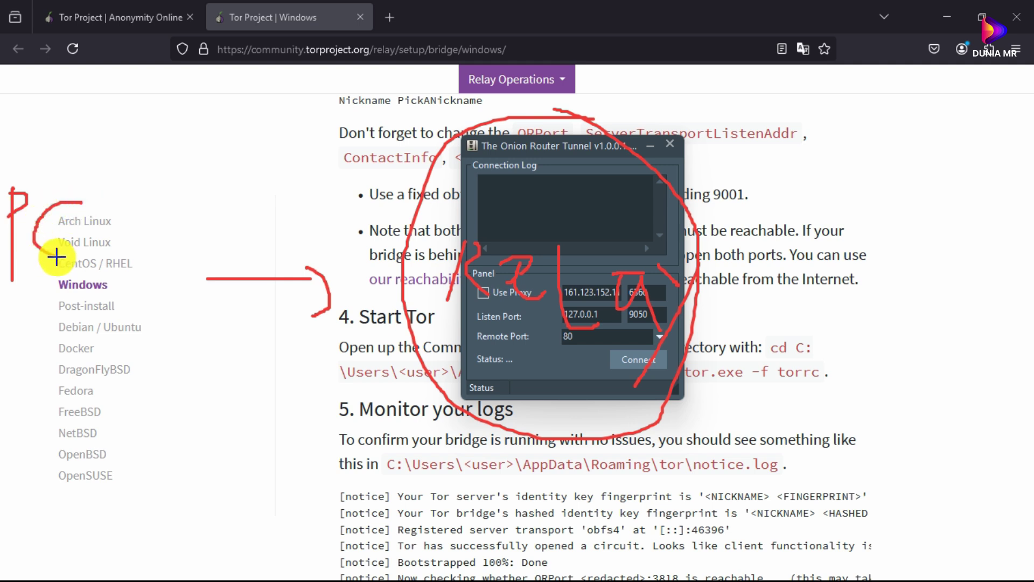
left_click_drag(903, 221, 899, 295)
mouse_move(918, 243)
left_mouse_down()
mouse_move(921, 296)
mouse_move(959, 314)
left_mouse_up()
mouse_move(954, 238)
left_mouse_down()
mouse_move(1017, 238)
mouse_move(987, 323)
left_mouse_up()
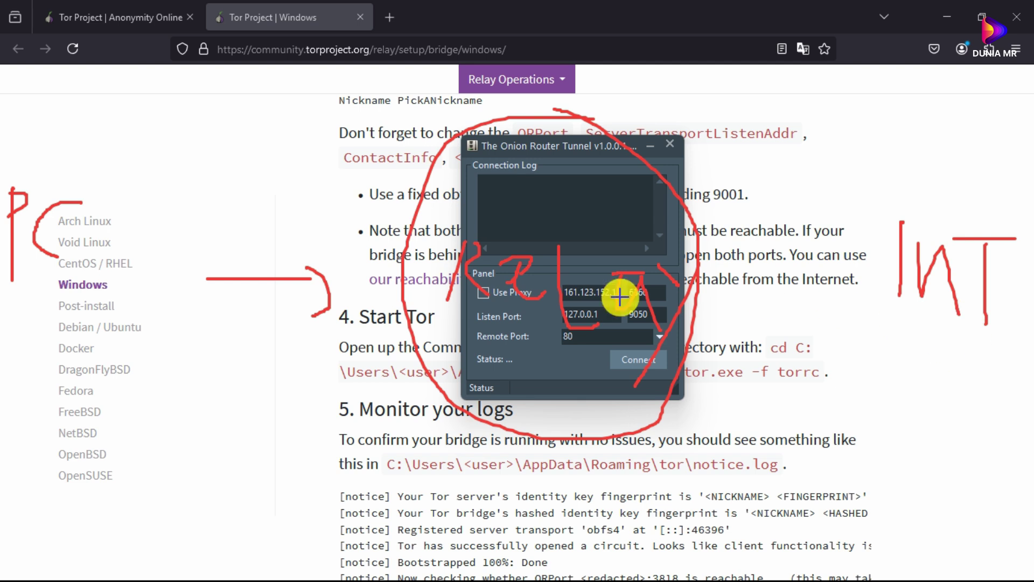
Step: Write "IP" beneath both the PC and INT labels and underline the one under PC twice
mouse_move(28, 305)
left_mouse_down()
mouse_move(15, 356)
mouse_move(35, 358)
left_mouse_up()
left_click_drag(44, 322, 55, 334)
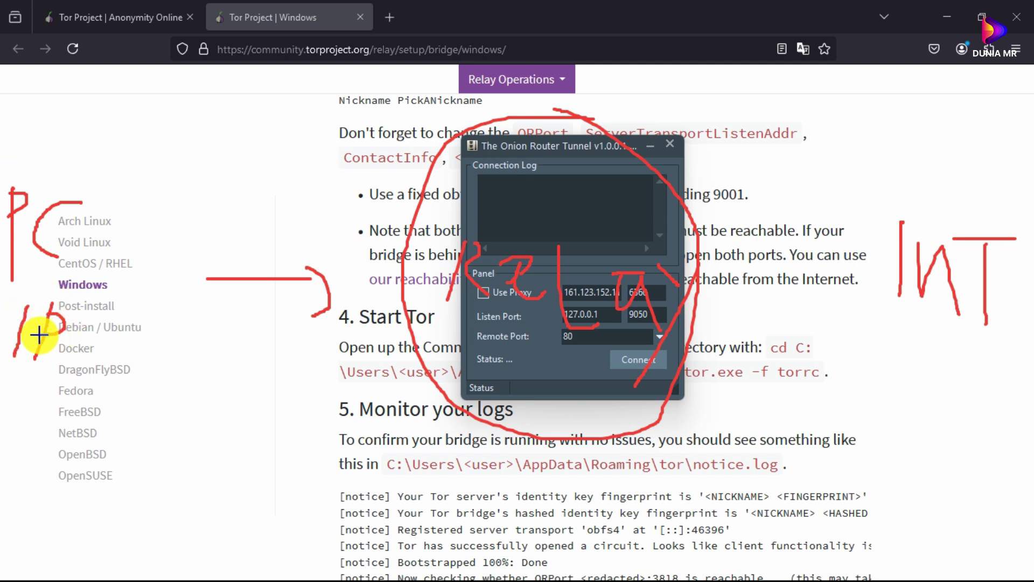
left_click_drag(4, 379, 67, 365)
left_click_drag(3, 412, 71, 409)
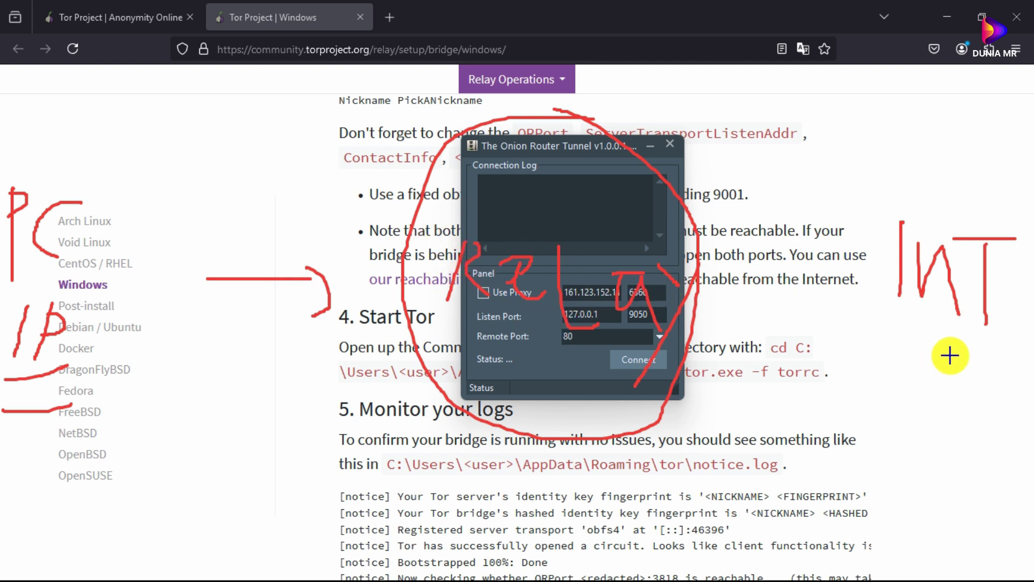
left_click_drag(947, 352, 937, 405)
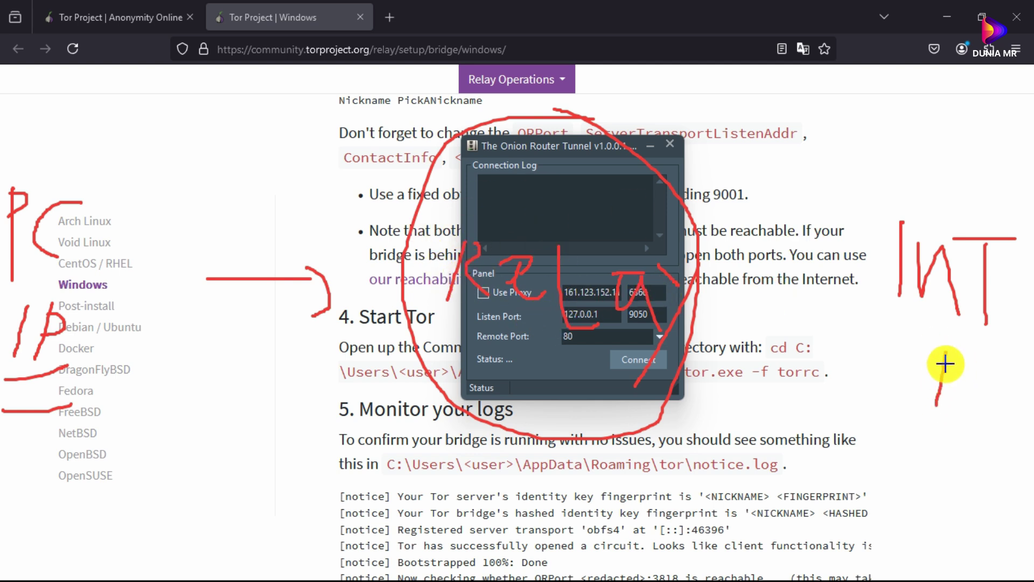
mouse_move(951, 352)
left_mouse_down()
mouse_move(966, 362)
mouse_move(951, 377)
left_mouse_up()
left_click_drag(934, 351, 932, 388)
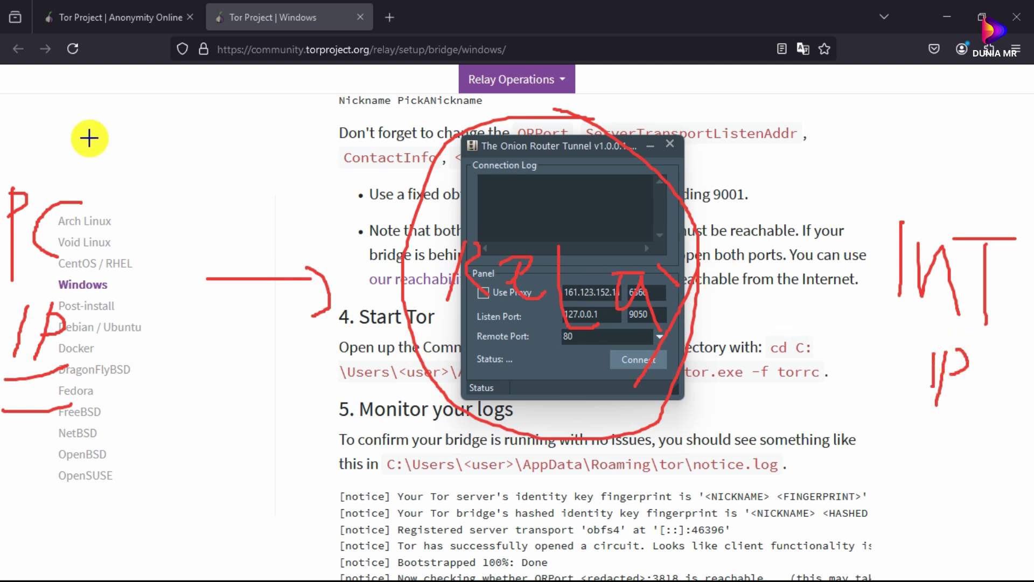
Step: Try linking PC to INT with two curved lines through the tunnel window, and undo the latest strokes
mouse_move(100, 164)
left_mouse_down()
mouse_move(421, 143)
mouse_move(882, 163)
left_mouse_up()
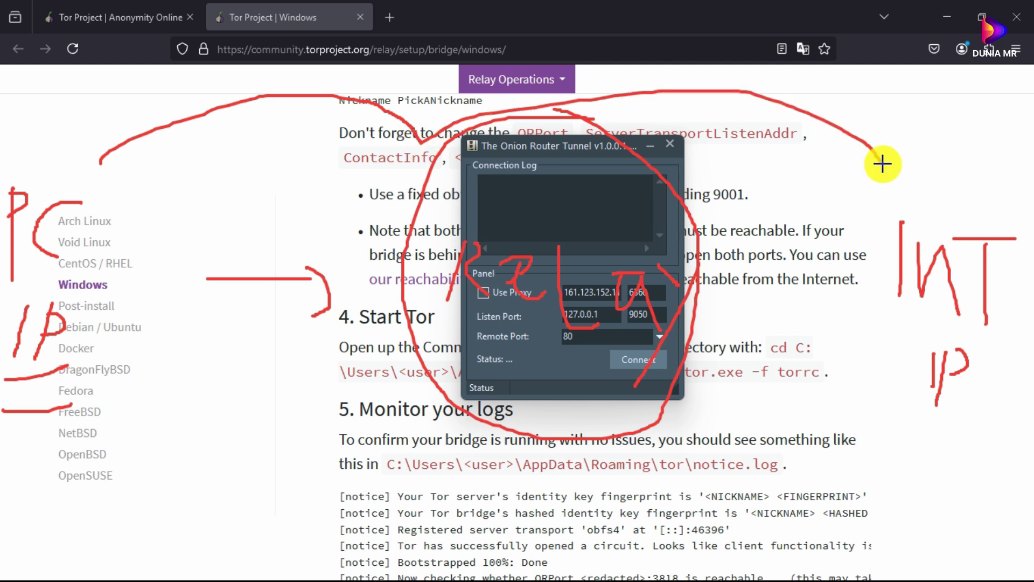
mouse_move(268, 126)
left_mouse_down()
mouse_move(379, 97)
mouse_move(409, 102)
left_mouse_up()
mouse_move(499, 169)
left_mouse_down()
mouse_move(697, 101)
mouse_move(948, 197)
left_mouse_up()
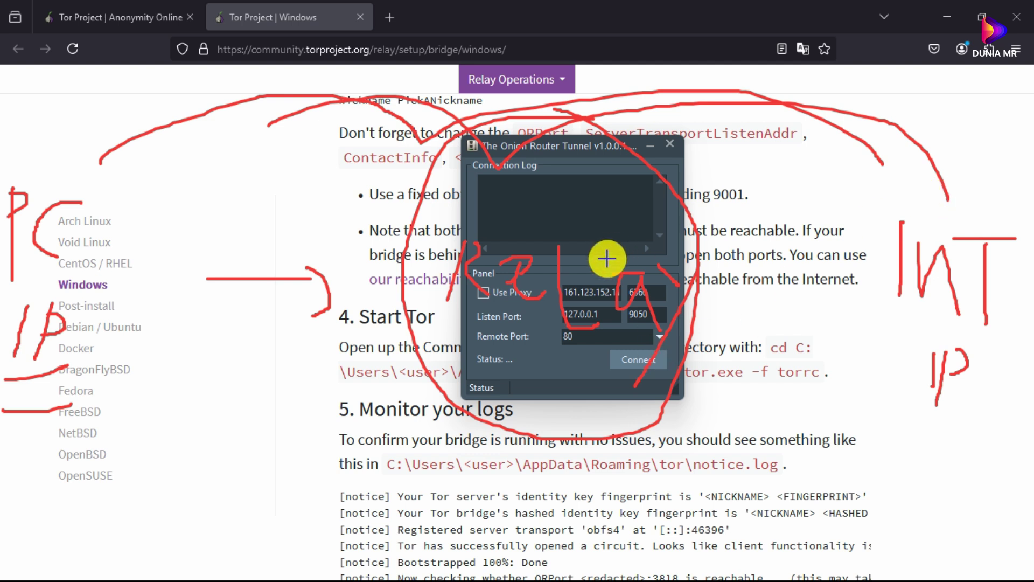
key("ctrl+z")
key("ctrl+z")
key("ctrl+z")
key("ctrl+z")
Step: Circle the proxy address, Listen Port and Remote Port fields and mark the Use Proxy option in red
mouse_move(500, 289)
left_mouse_down()
mouse_move(571, 300)
mouse_move(642, 270)
mouse_move(552, 293)
mouse_move(659, 302)
mouse_move(563, 311)
mouse_move(676, 331)
mouse_move(548, 292)
left_mouse_up()
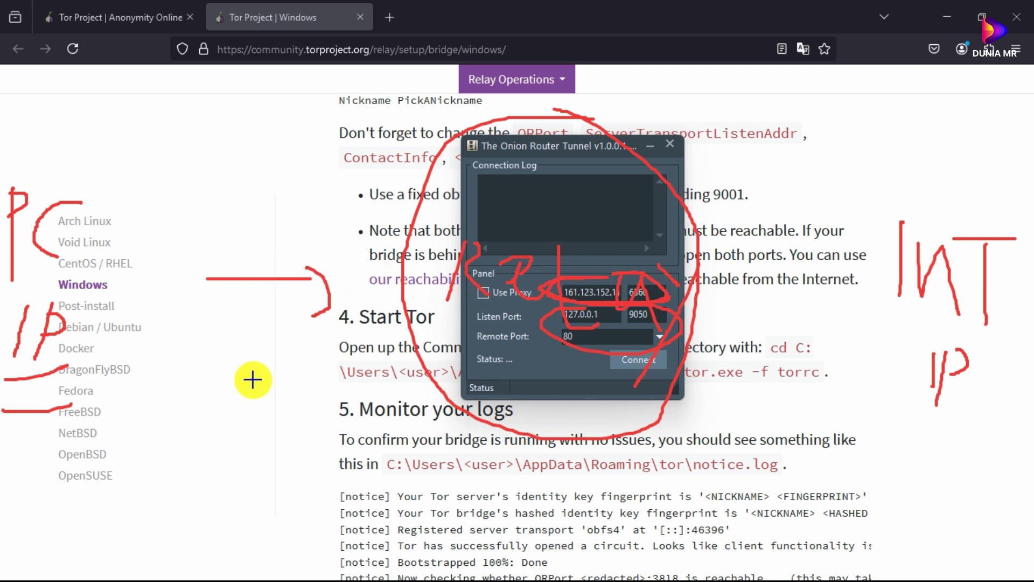
left_click_drag(496, 270, 532, 308)
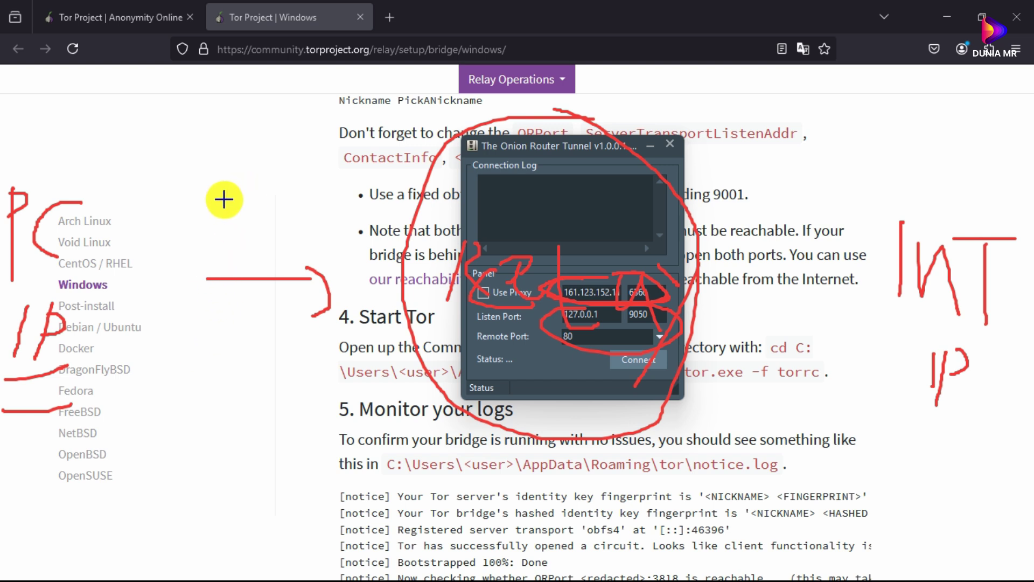
Step: Write "VPN" between PC and the tunnel window, circle it, and draw connecting lines from PC to the relay
mouse_move(166, 221)
left_mouse_down()
mouse_move(208, 194)
mouse_move(212, 276)
left_mouse_up()
left_click_drag(210, 202, 212, 211)
left_click_drag(242, 230, 292, 168)
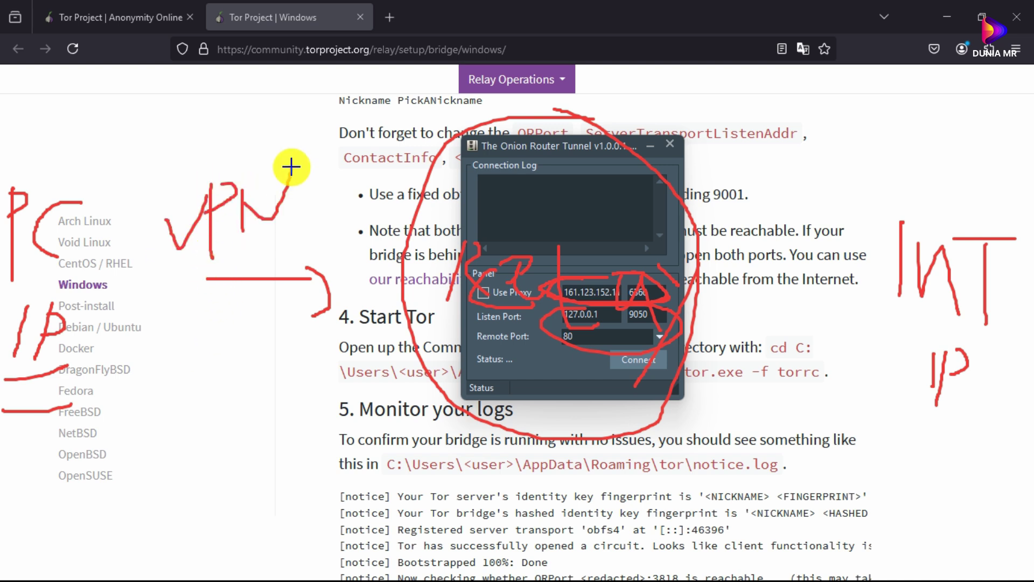
mouse_move(33, 191)
left_mouse_down()
mouse_move(13, 324)
mouse_move(81, 203)
mouse_move(175, 189)
mouse_move(189, 275)
mouse_move(252, 162)
mouse_move(147, 173)
mouse_move(291, 256)
mouse_move(416, 299)
mouse_move(491, 366)
mouse_move(602, 289)
left_mouse_up()
mouse_move(90, 338)
left_mouse_down()
mouse_move(404, 415)
mouse_move(464, 366)
left_mouse_up()
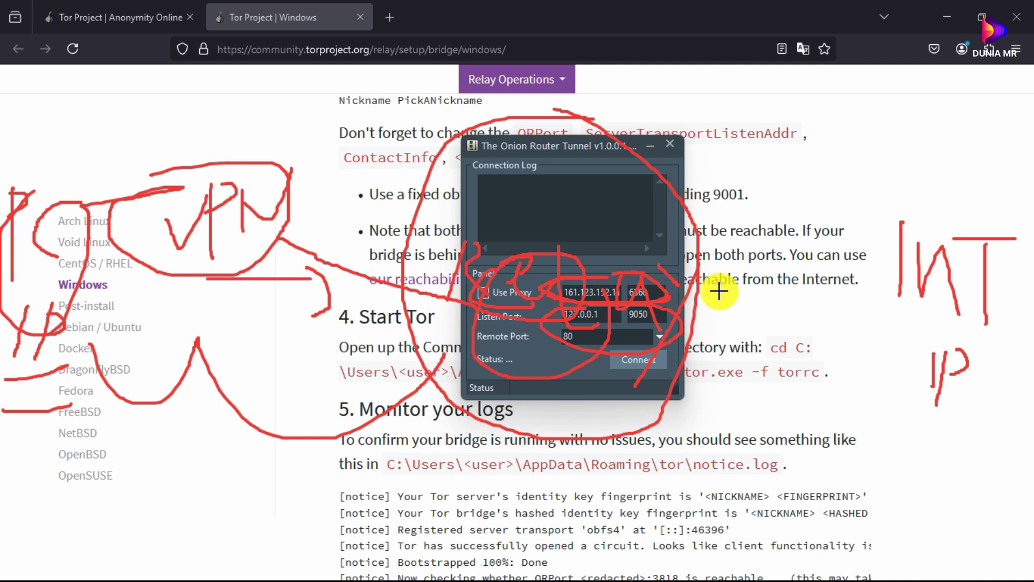
Step: Underline the Listen Port label, write a second "VPN" before INT, and link the relay to the circled IP under INT
left_click_drag(715, 291, 754, 289)
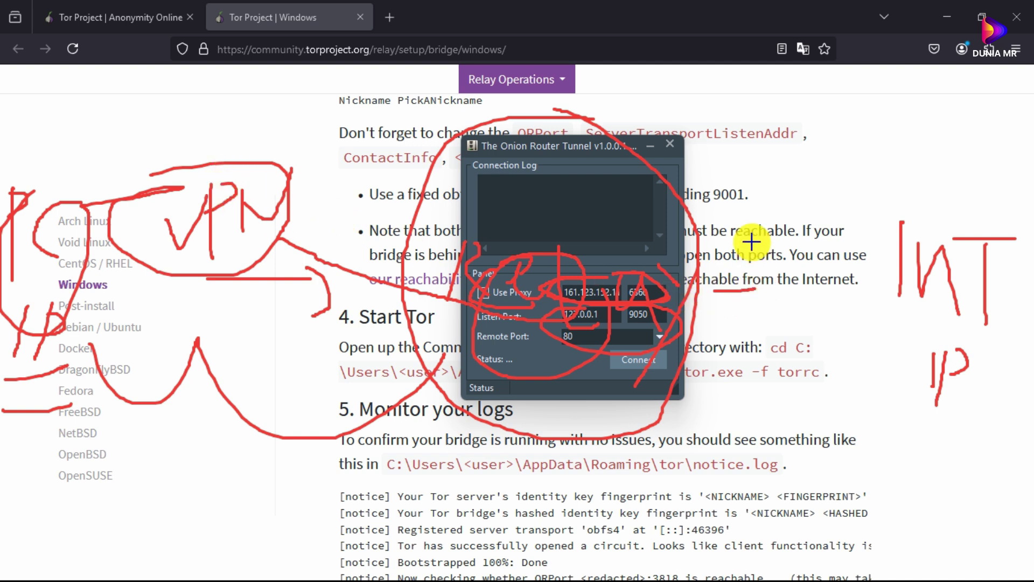
left_click_drag(478, 319, 522, 318)
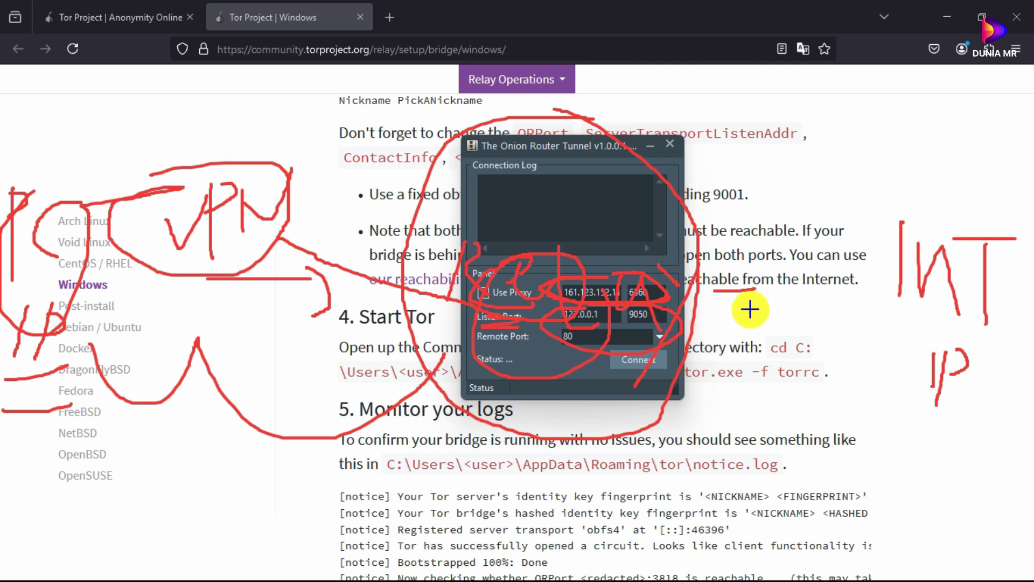
mouse_move(757, 303)
left_mouse_down()
mouse_move(762, 380)
mouse_move(785, 330)
mouse_move(788, 377)
mouse_move(787, 315)
mouse_move(822, 318)
mouse_move(790, 338)
mouse_move(825, 303)
mouse_move(846, 304)
left_mouse_up()
left_click_drag(514, 362, 950, 315)
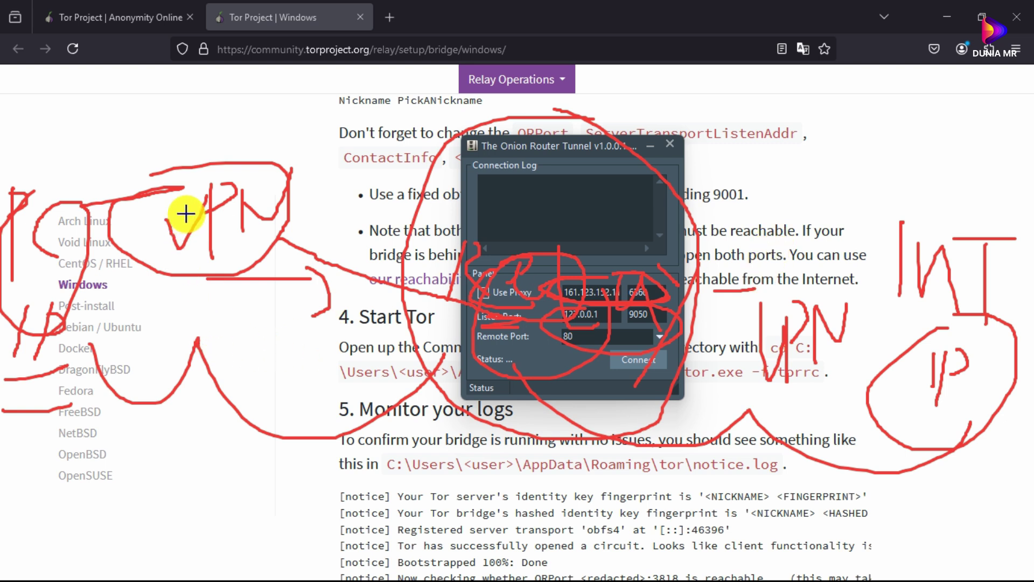
Step: Handwrite more red letters above the second "VPN", and clear all annotations from the screen
mouse_move(747, 203)
left_mouse_down()
mouse_move(745, 180)
mouse_move(743, 199)
left_mouse_up()
mouse_move(798, 174)
left_mouse_down()
mouse_move(797, 237)
mouse_move(825, 180)
mouse_move(849, 196)
mouse_move(914, 182)
left_mouse_up()
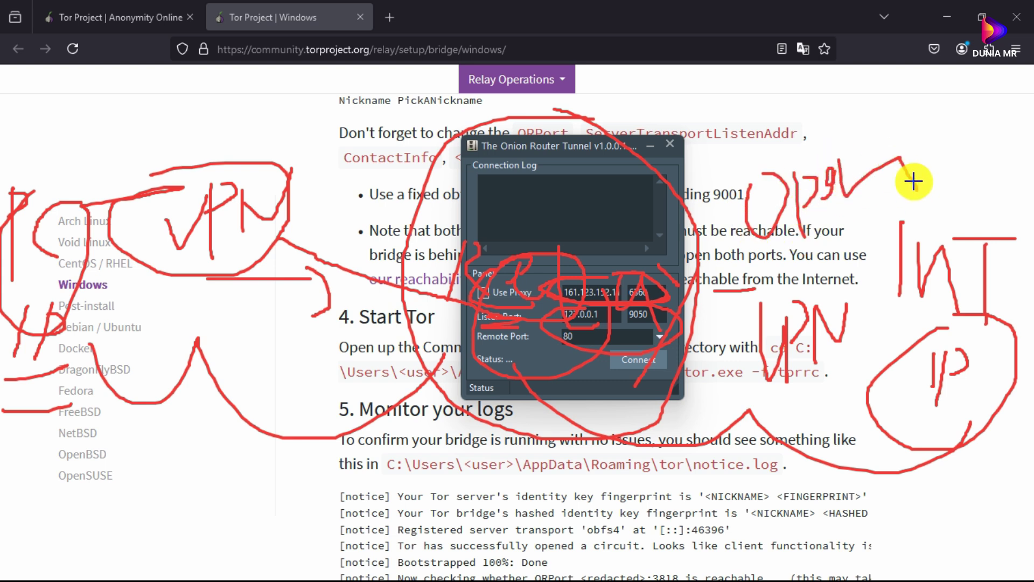
mouse_move(734, 102)
left_mouse_down()
mouse_move(741, 167)
mouse_move(766, 108)
mouse_move(756, 120)
left_mouse_up()
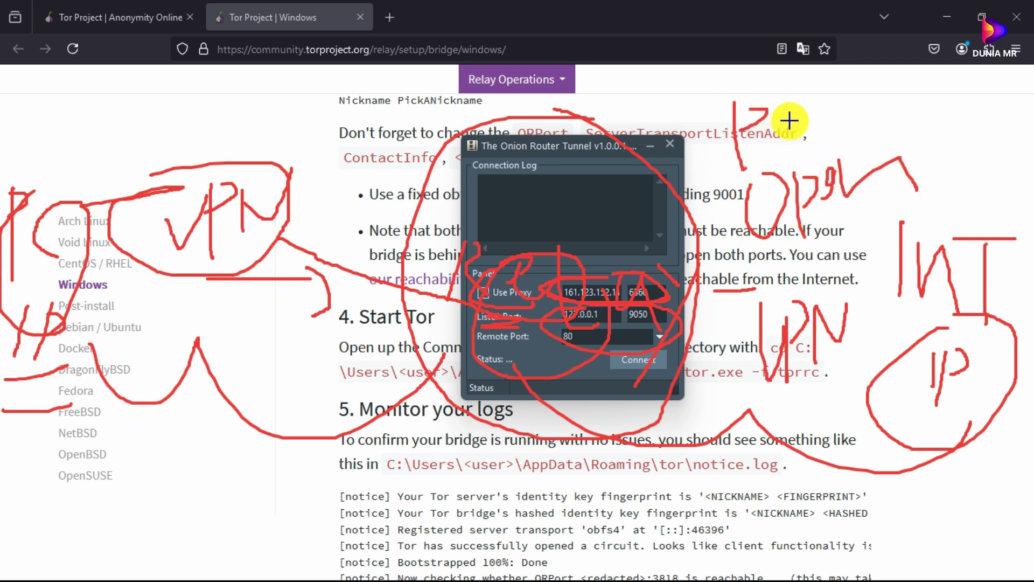
key("ctrl+z")
key("ctrl+z")
left_click(698, 566)
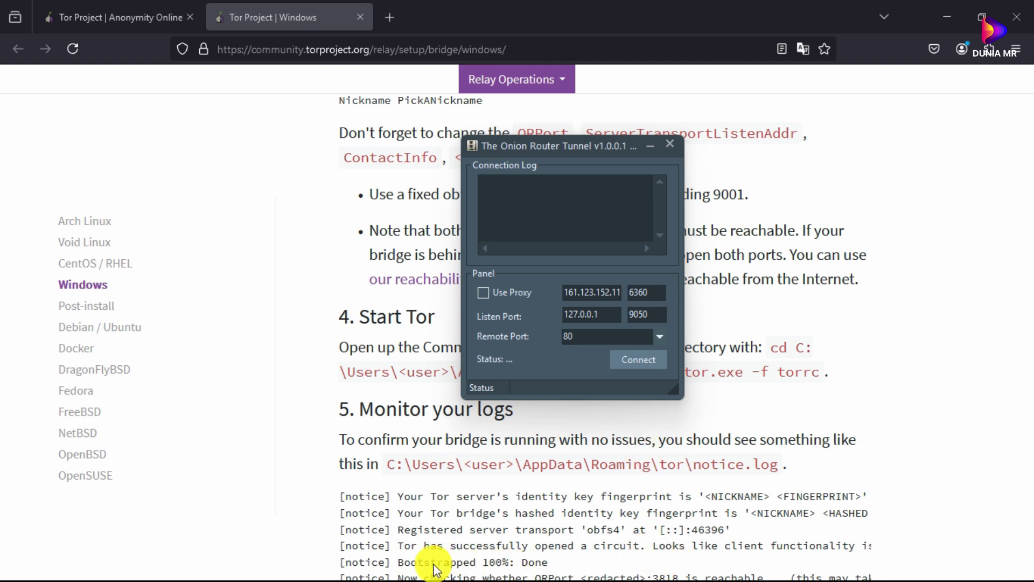
Step: Draw a curved red arrow toward the tunnel window, and write "PROXY A" above it with a circle around it
mouse_move(88, 356)
left_mouse_down()
mouse_move(280, 307)
mouse_move(308, 287)
mouse_move(331, 353)
left_mouse_up()
mouse_move(217, 237)
left_mouse_down()
mouse_move(243, 164)
mouse_move(269, 222)
mouse_move(305, 195)
left_mouse_up()
left_click_drag(81, 109, 82, 161)
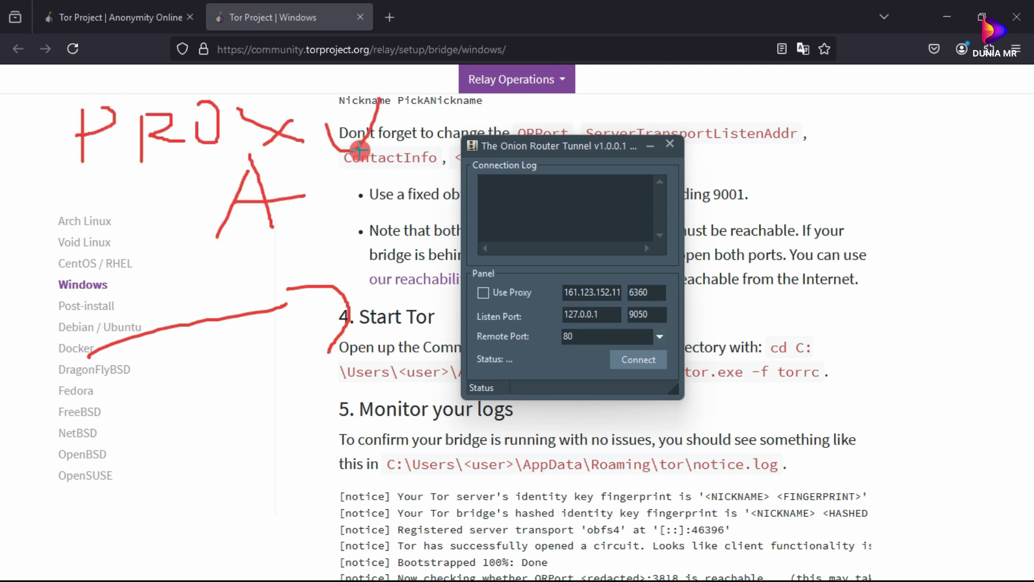
mouse_move(393, 92)
left_mouse_down()
mouse_move(111, 74)
mouse_move(397, 157)
mouse_move(400, 97)
left_mouse_up()
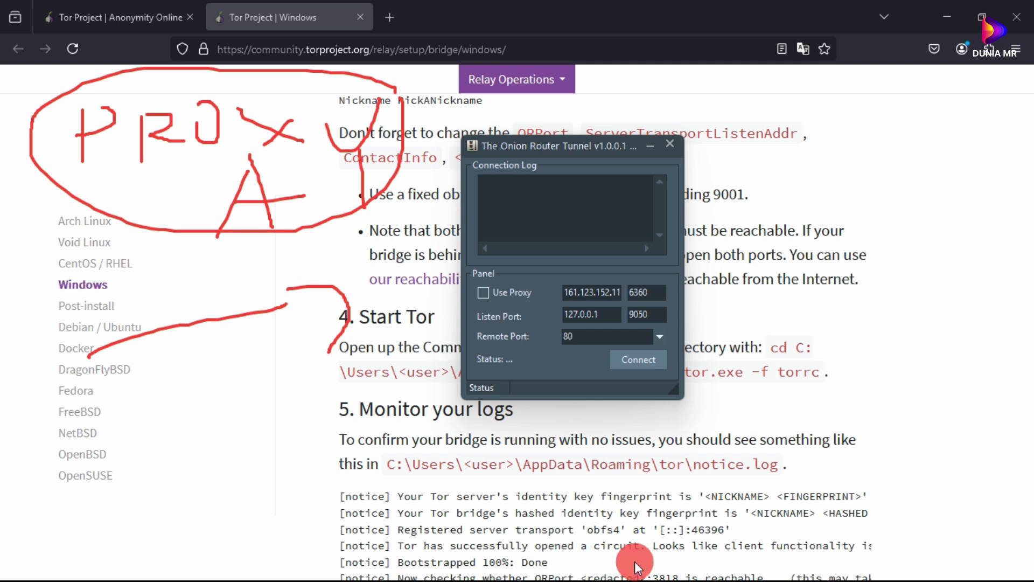
Step: Undo all the strokes of the circled "PROXY A" label and the curved arrow
key("ctrl+z")
key("ctrl+z")
key("ctrl+z")
key("ctrl+z")
key("ctrl+z")
key("ctrl+z")
key("ctrl+z")
key("ctrl+z")
key("ctrl+z")
key("ctrl+z")
key("ctrl+z")
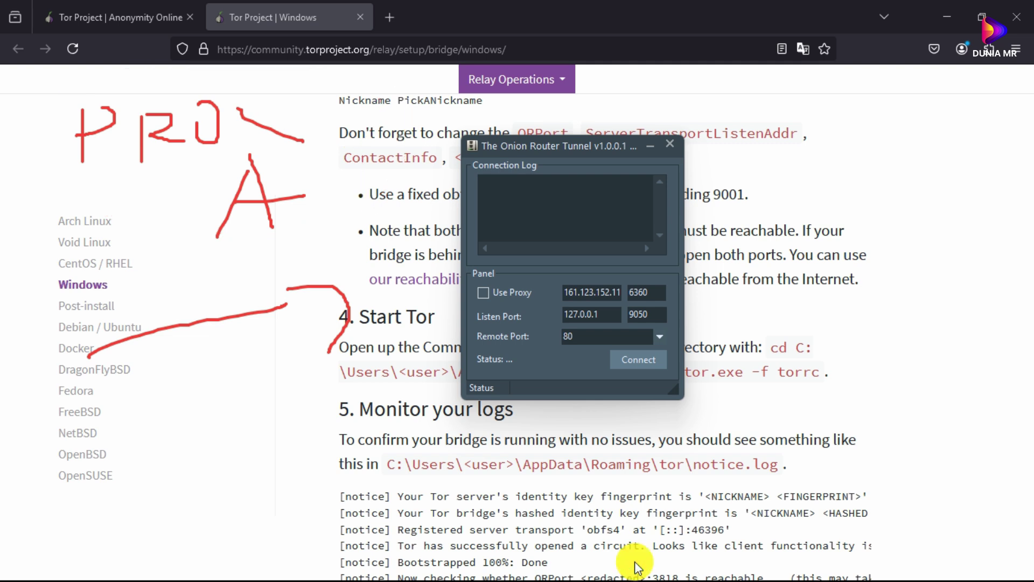
key("ctrl+z")
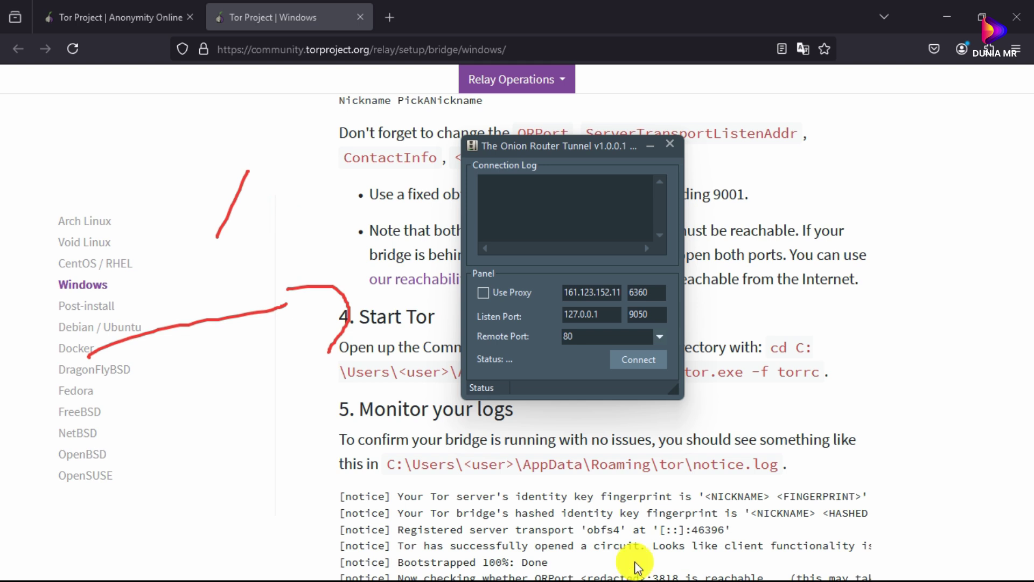
key("ctrl+z")
key("ctrl+z")
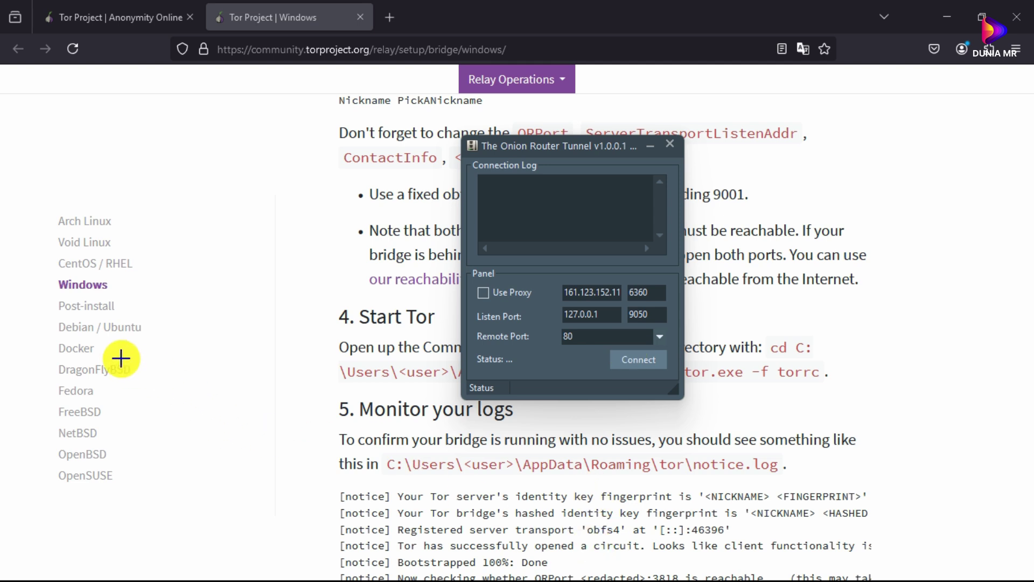
Step: Draw a chain of four red arcs across the page and mark each arc's end with a vertical line
mouse_move(23, 340)
left_mouse_down()
mouse_move(46, 291)
mouse_move(205, 342)
mouse_move(221, 312)
mouse_move(355, 350)
mouse_move(445, 249)
mouse_move(548, 325)
mouse_move(849, 317)
left_mouse_up()
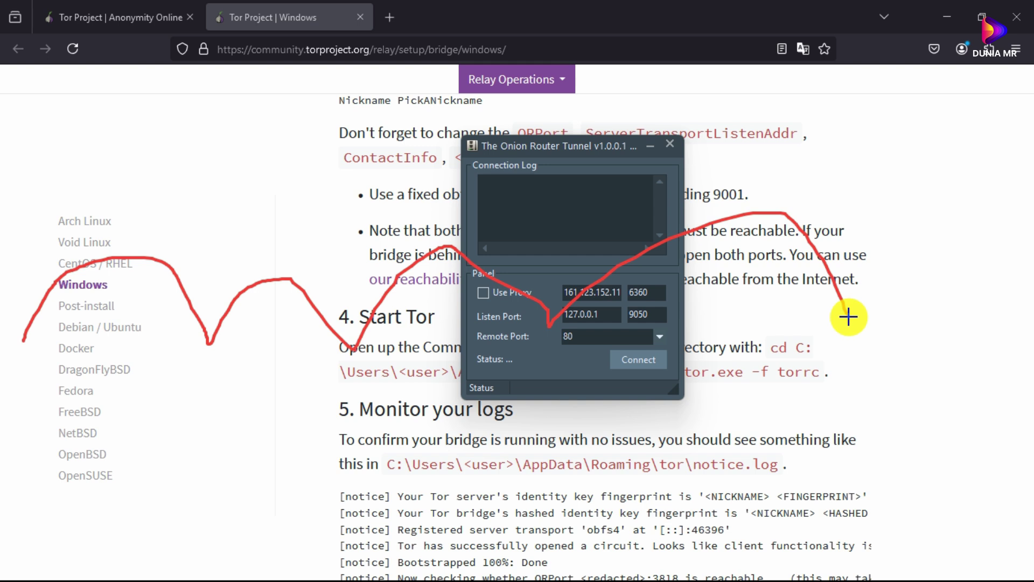
left_click_drag(359, 251, 354, 404)
left_click_drag(238, 264, 219, 396)
left_click_drag(559, 219, 550, 381)
left_click_drag(850, 218, 864, 387)
Step: Draw a crossing line, an arrow at the last arc and a circle around the tunnel window, and clear the annotations
mouse_move(979, 175)
left_mouse_down()
mouse_move(863, 131)
mouse_move(696, 110)
left_mouse_up()
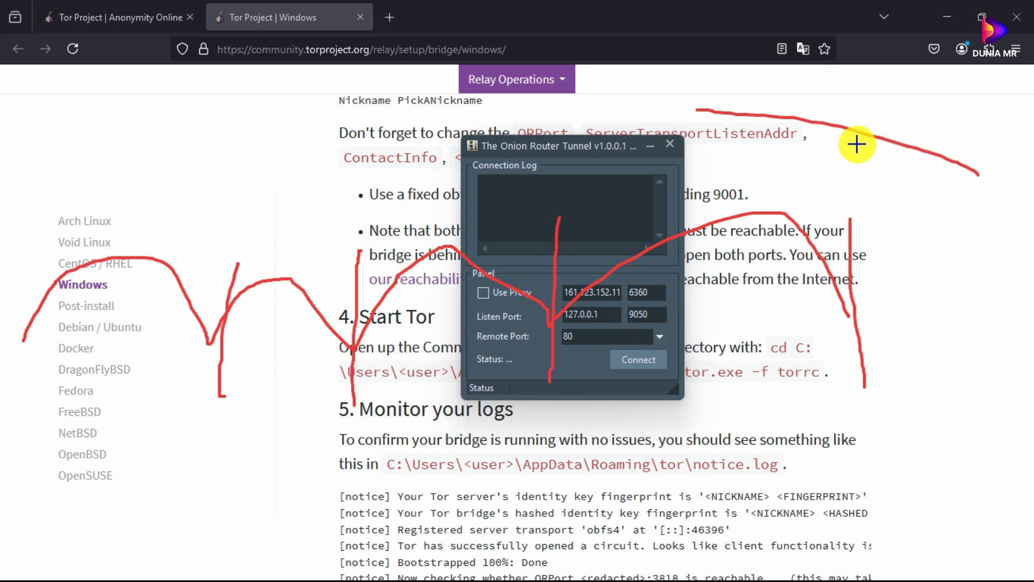
left_click_drag(905, 99, 678, 225)
left_click_drag(700, 181, 787, 230)
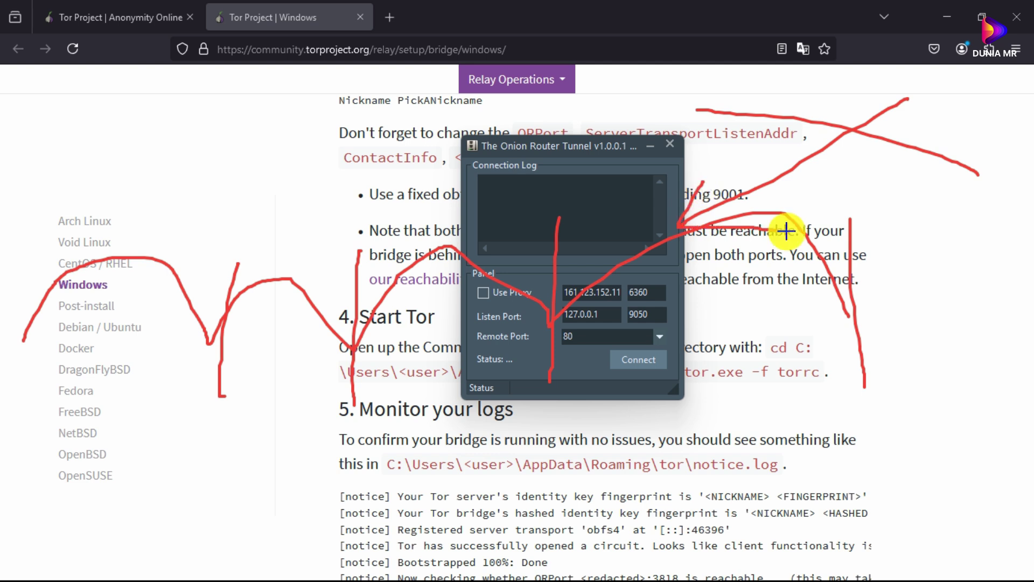
mouse_move(633, 124)
left_mouse_down()
mouse_move(378, 323)
mouse_move(705, 387)
mouse_move(588, 161)
left_mouse_up()
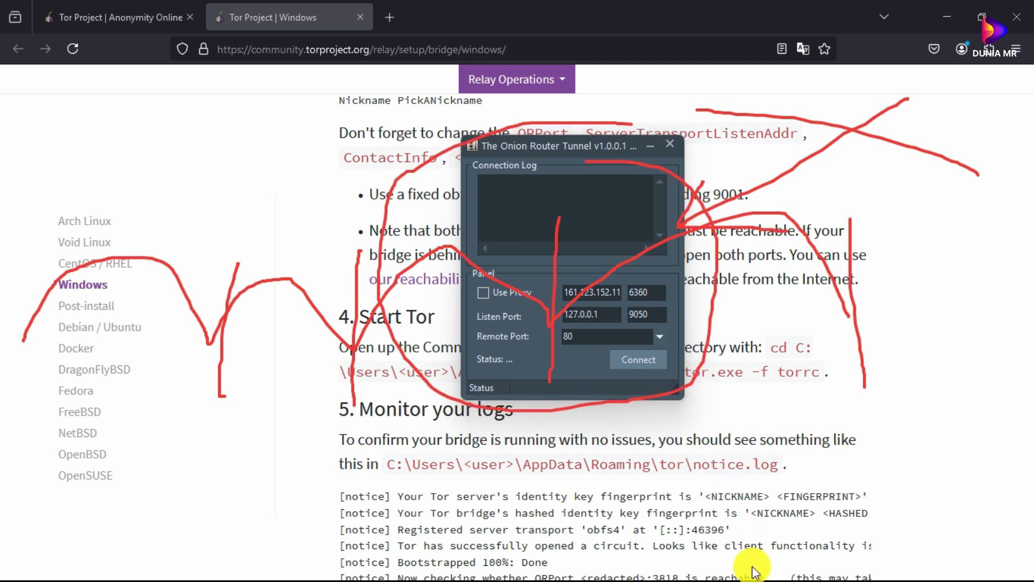
left_click_drag(568, 221, 584, 396)
left_click(692, 566)
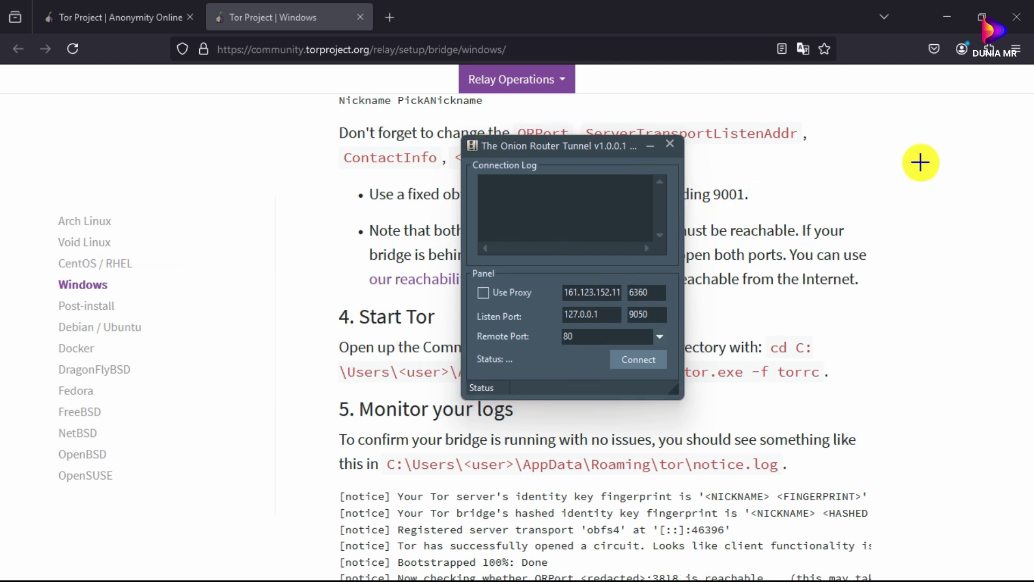
left_click(1016, 49)
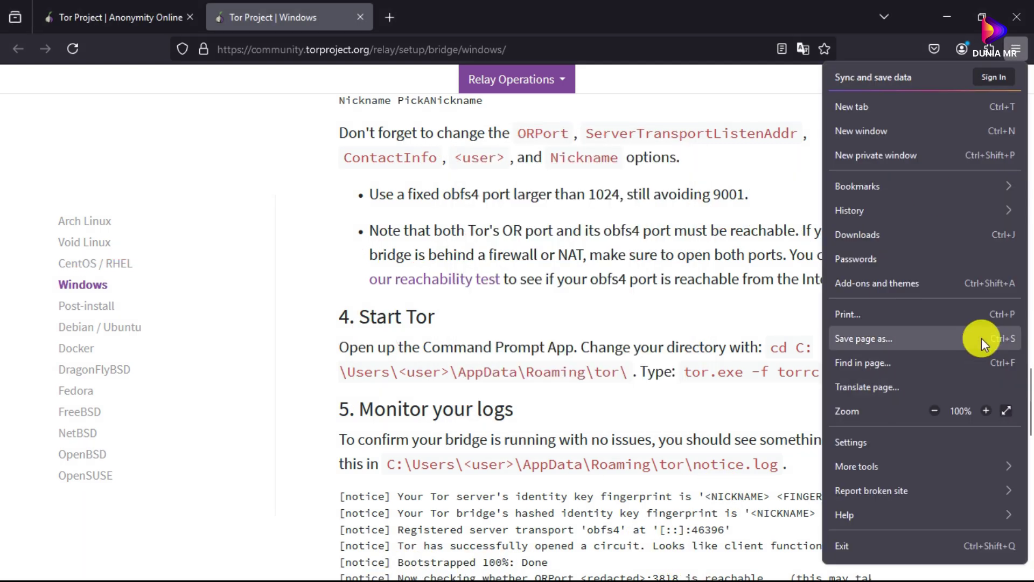
left_click(919, 283)
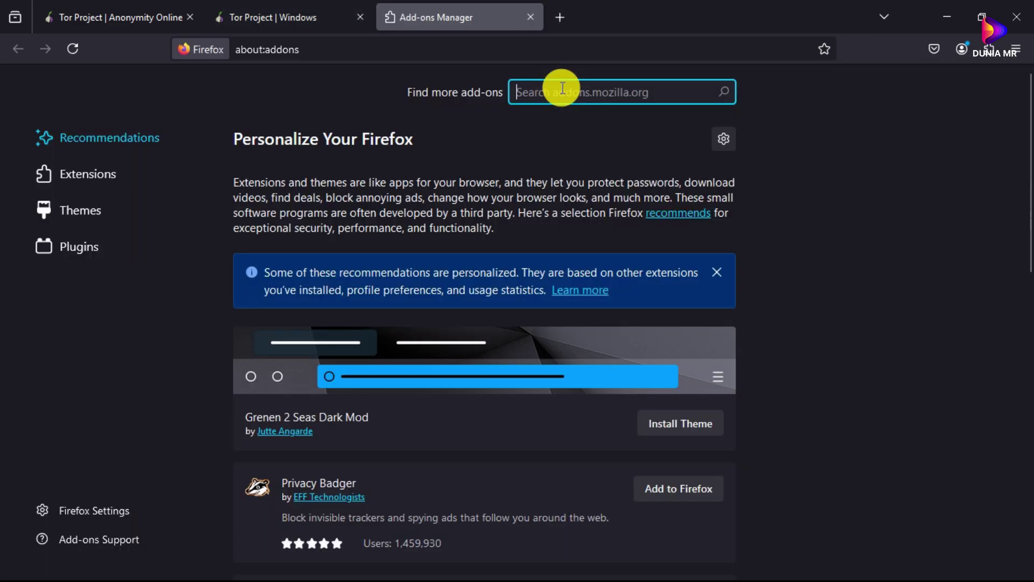
key("ctrl+w")
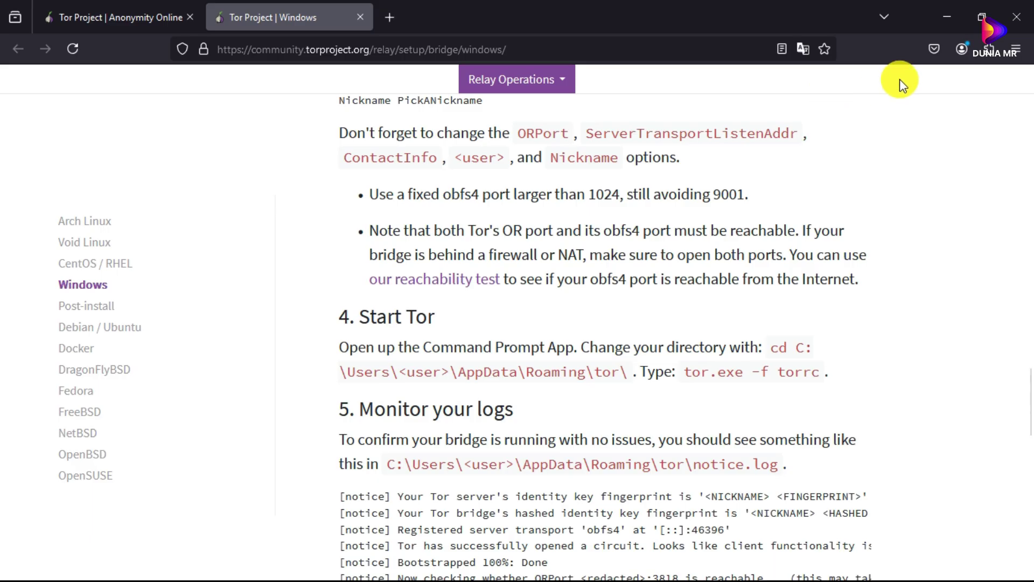
Step: Open the AdBlocker Ultimate extension's management page and view its permissions and details
left_click(989, 49)
left_click(982, 123)
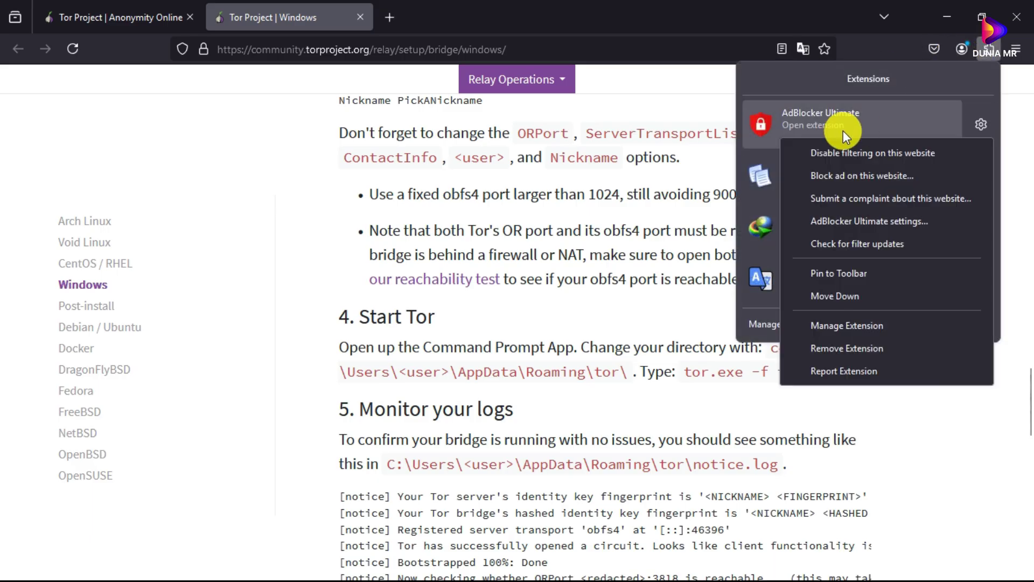
left_click(865, 325)
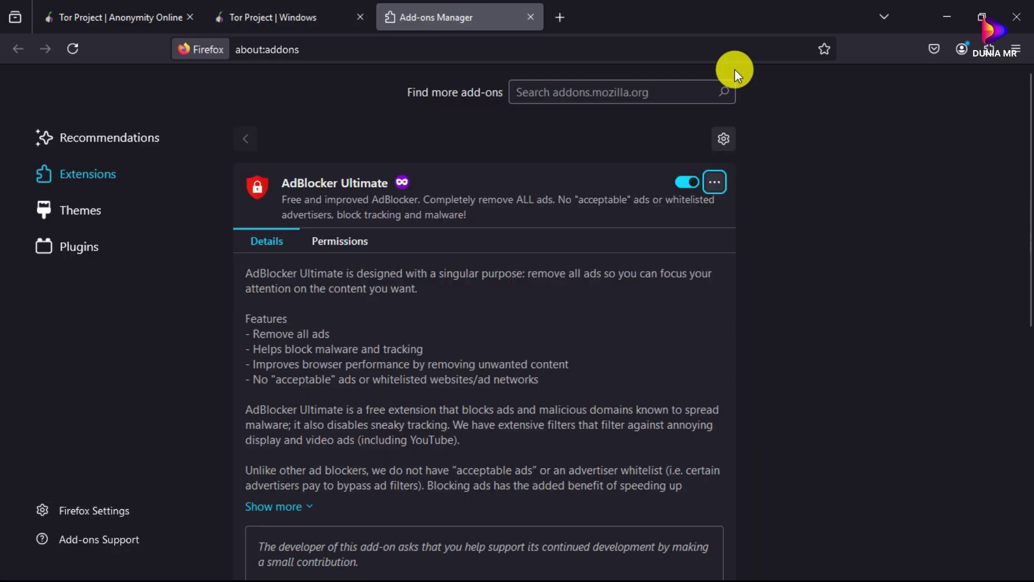
left_click(345, 242)
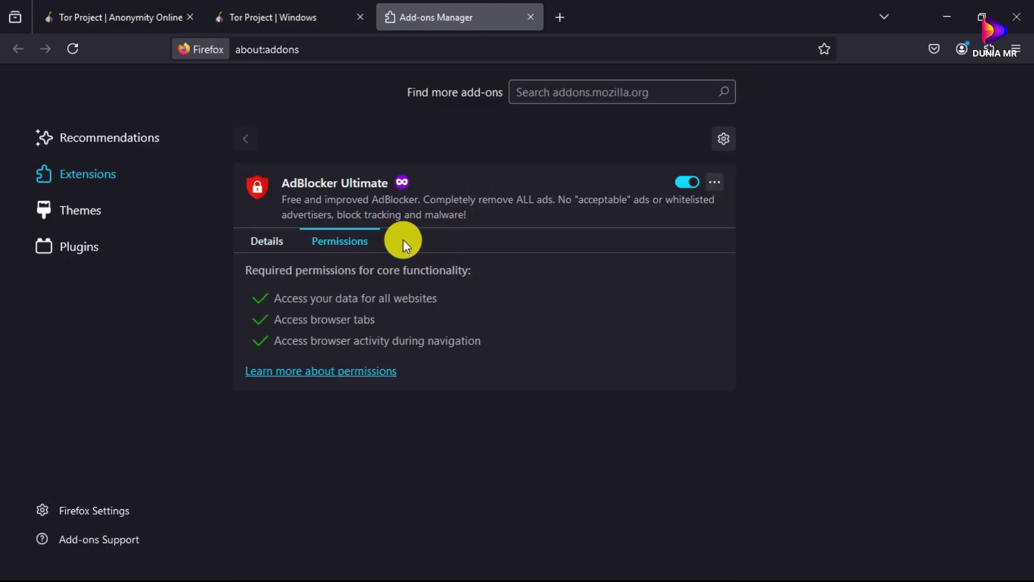
left_click(268, 241)
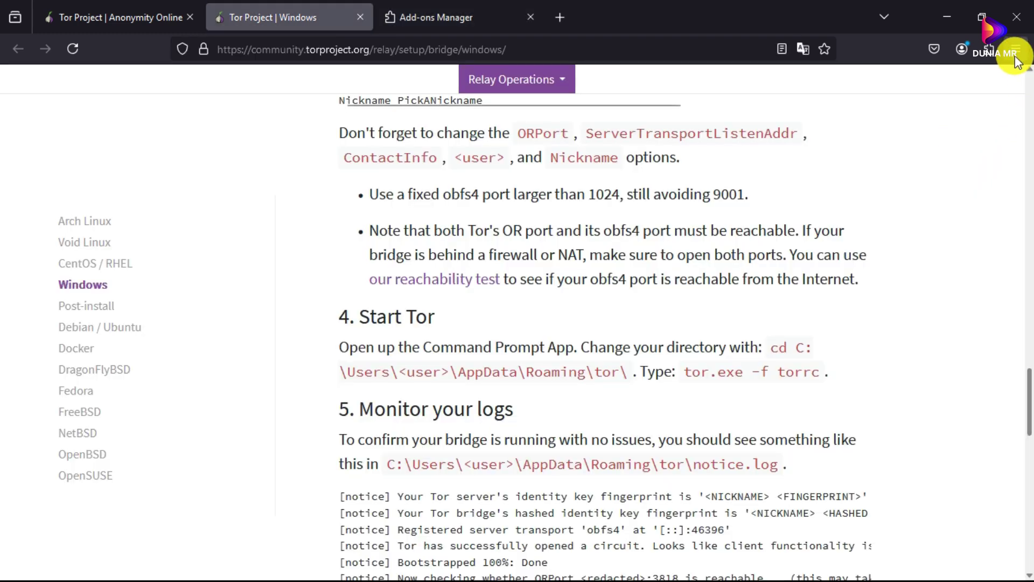
Step: Open AdBlocker Ultimate's own settings from the Tor Project page and look over the general options and filter categories
left_click(996, 49)
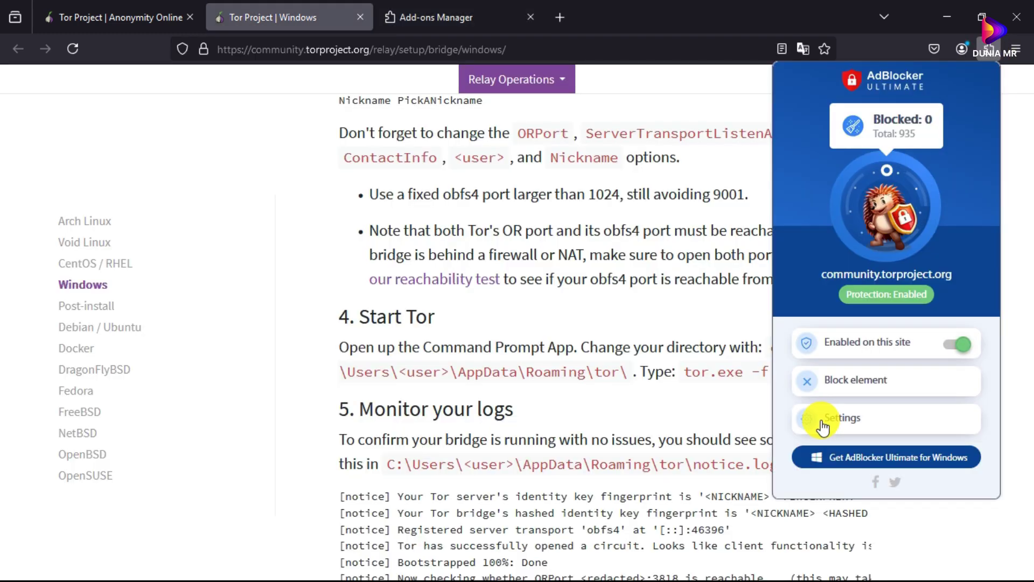
left_click(819, 418)
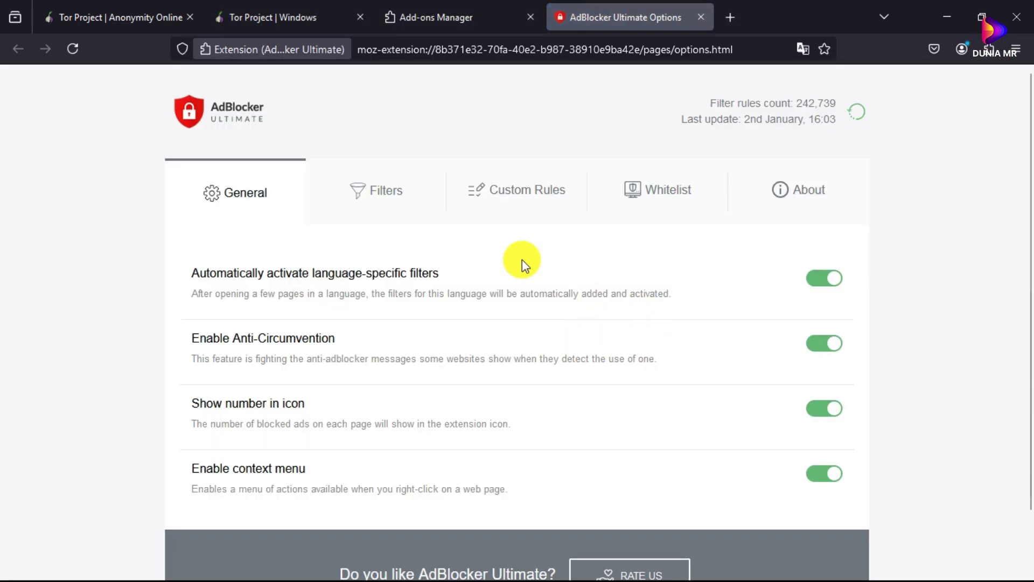
scroll(443, 281, "up", 1)
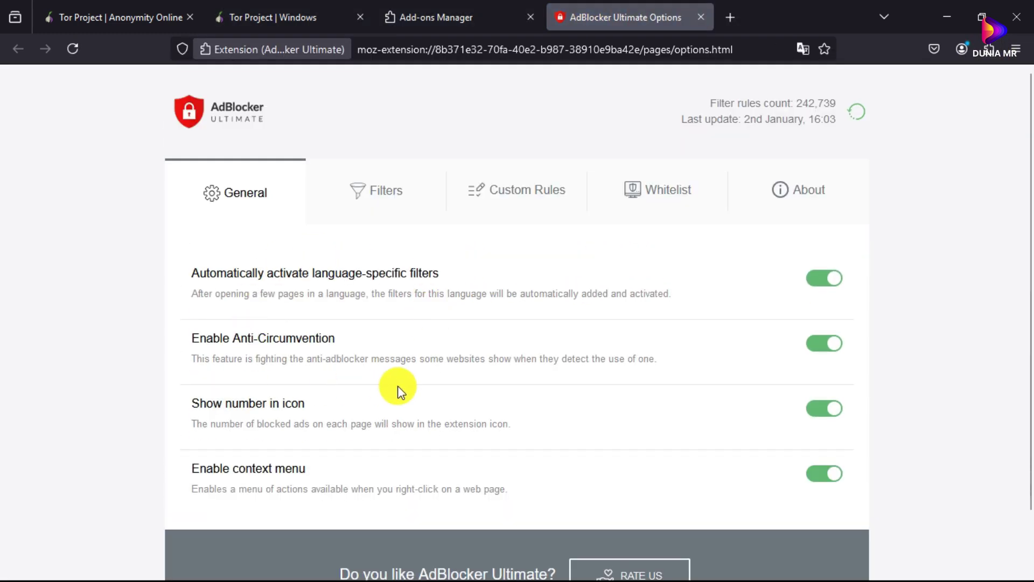
left_click(354, 221)
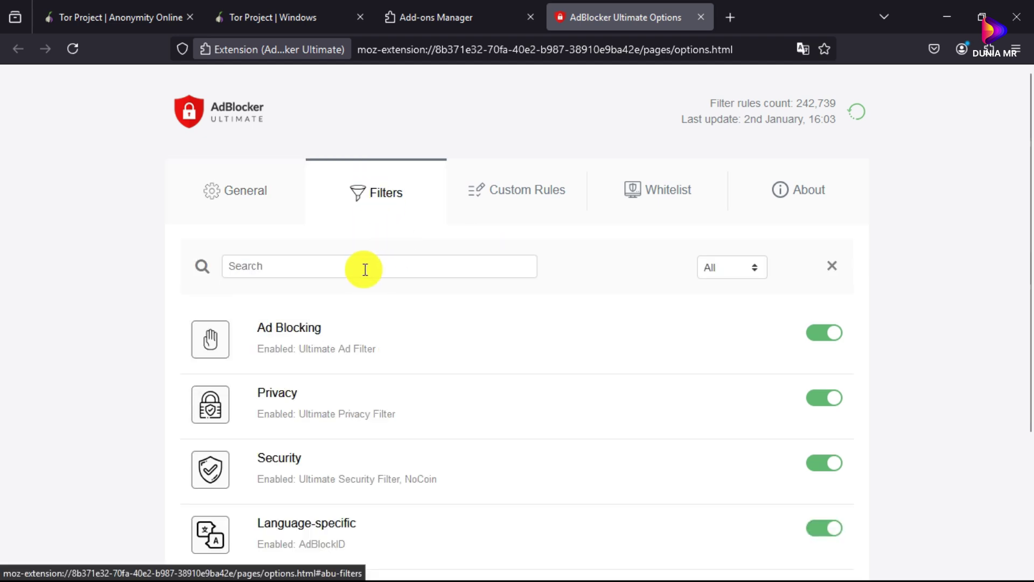
scroll(401, 270, "down", 3)
scroll(439, 294, "down", 1)
scroll(506, 254, "up", 2)
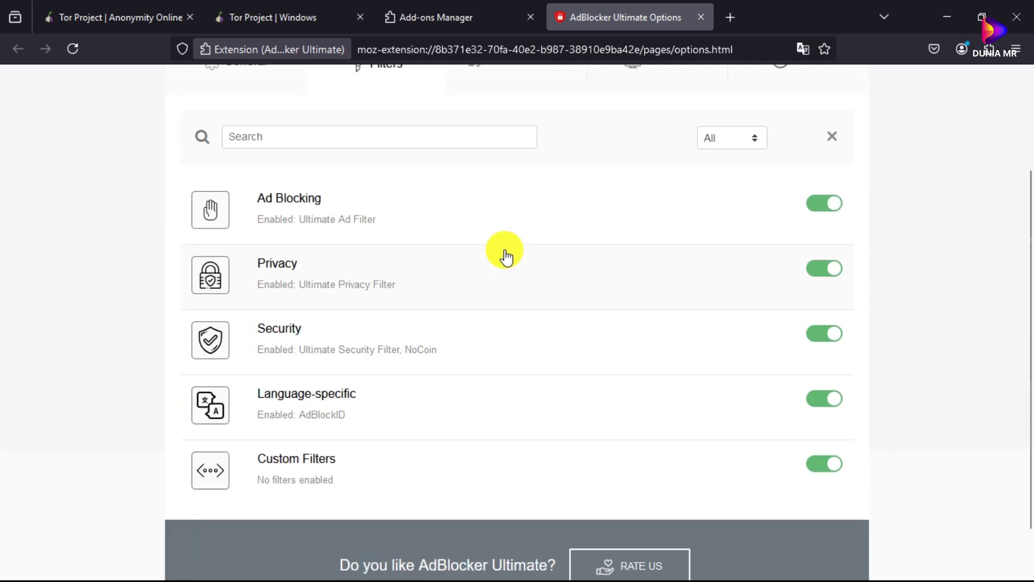
Step: Inspect the filter lists in the Ad Blocking and Privacy categories
left_click(390, 239)
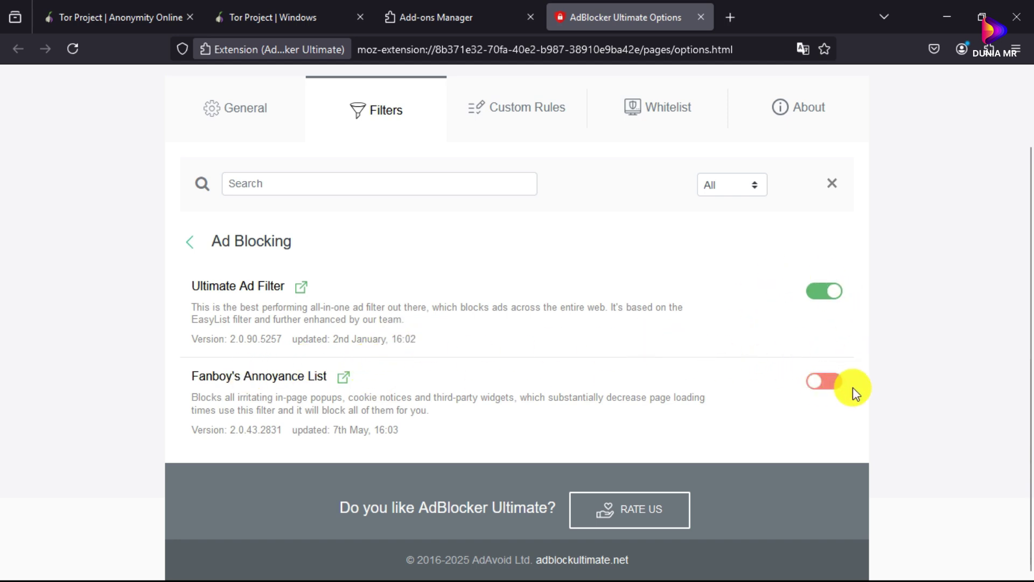
left_click(193, 251)
scroll(388, 272, "down", 2)
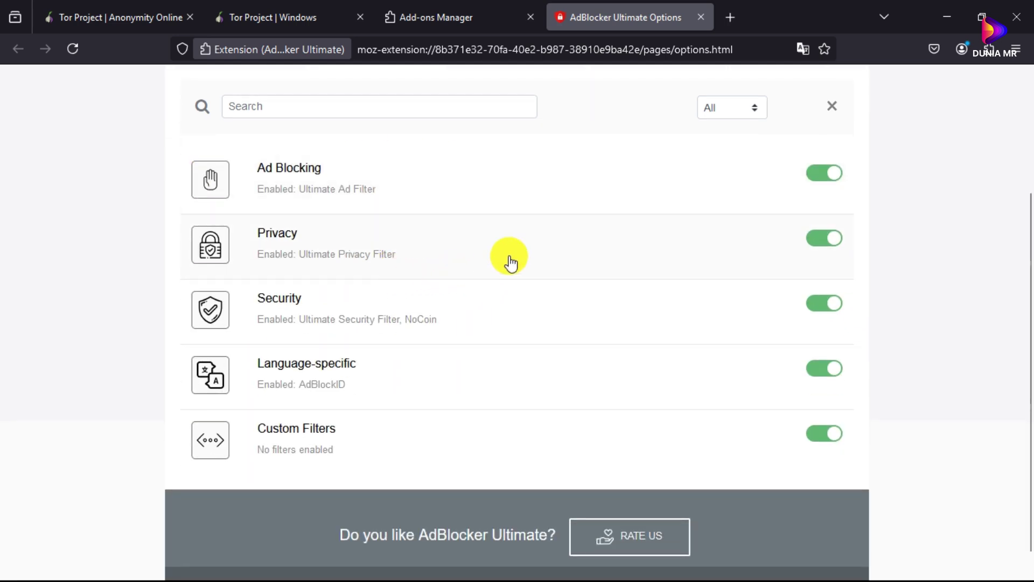
left_click(497, 266)
left_click(190, 253)
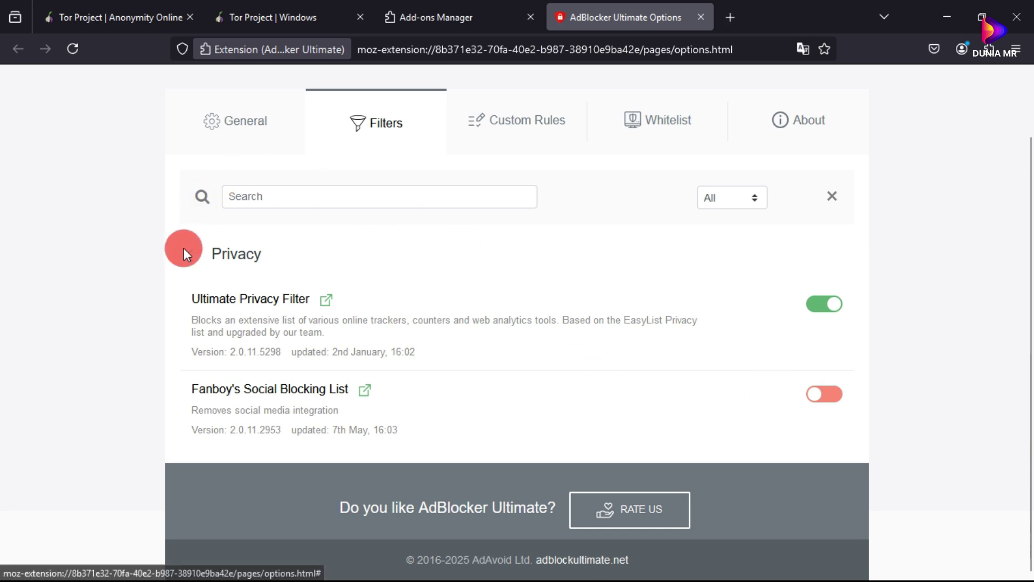
Step: Inspect the Security filters, briefly bring up the Onion Router Tunnel window, and return to the filter categories
left_click(439, 268)
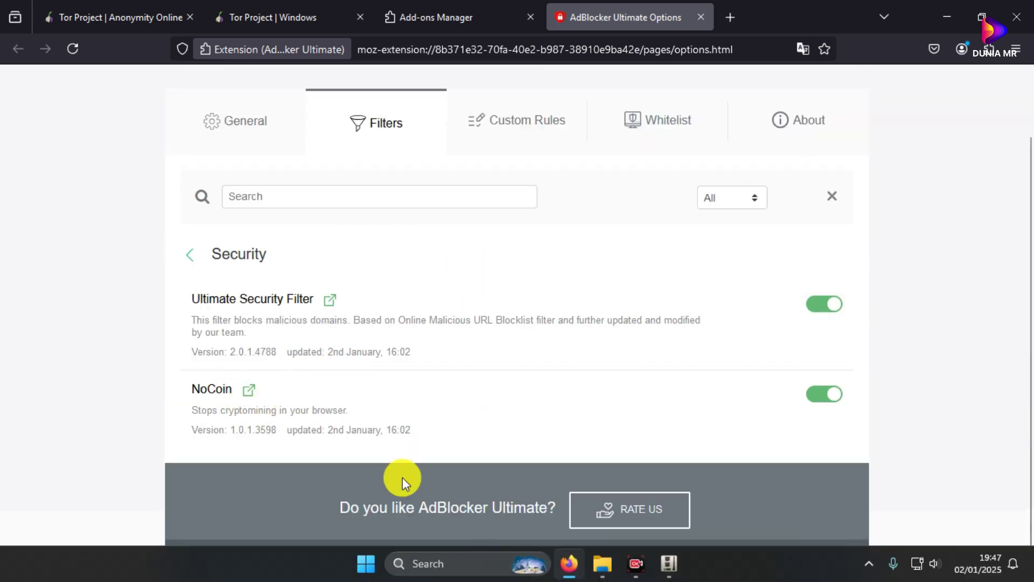
left_click(646, 566)
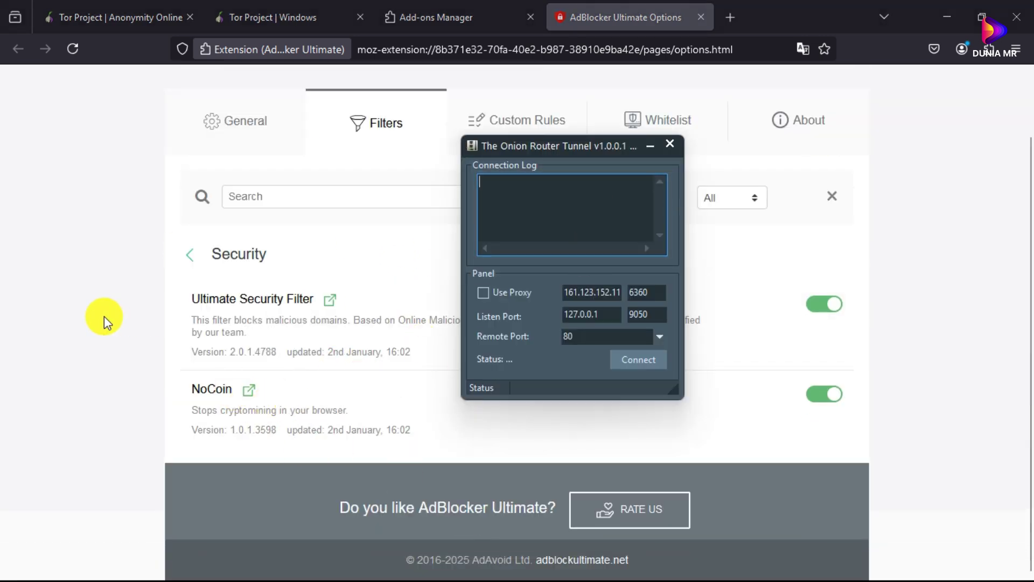
left_click(169, 322)
left_click(191, 254)
scroll(432, 261, "down", 2)
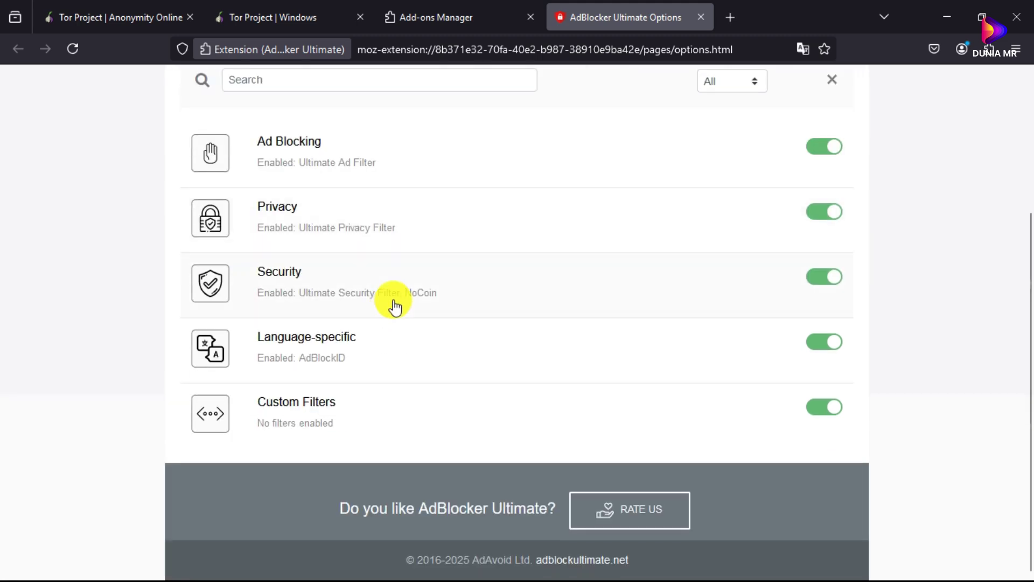
Step: Look through the Language-specific filter lists from beginning to end
left_click(465, 341)
scroll(474, 283, "down", 5)
scroll(469, 288, "up", 12)
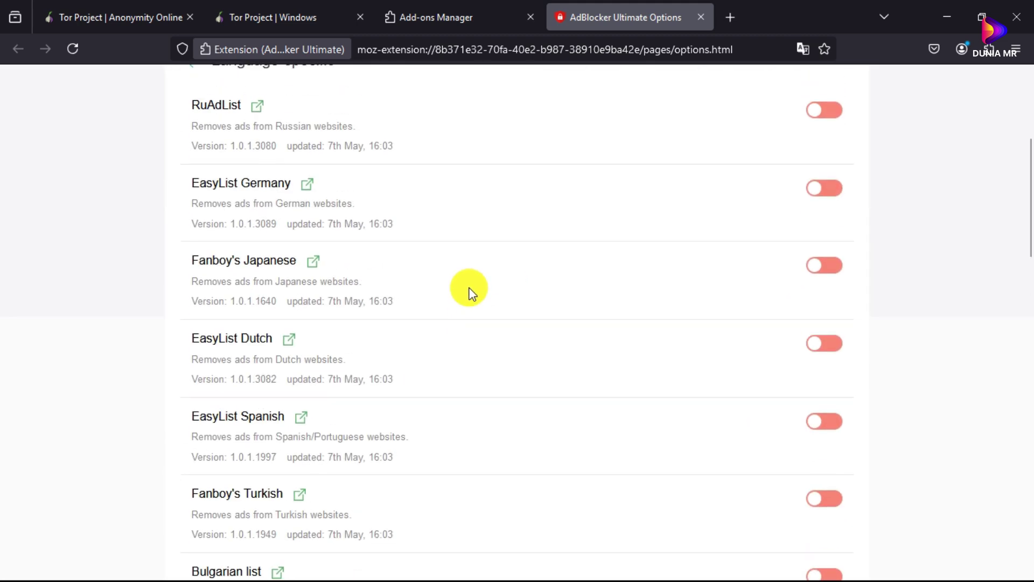
scroll(477, 310, "down", 1)
scroll(477, 310, "down", 20)
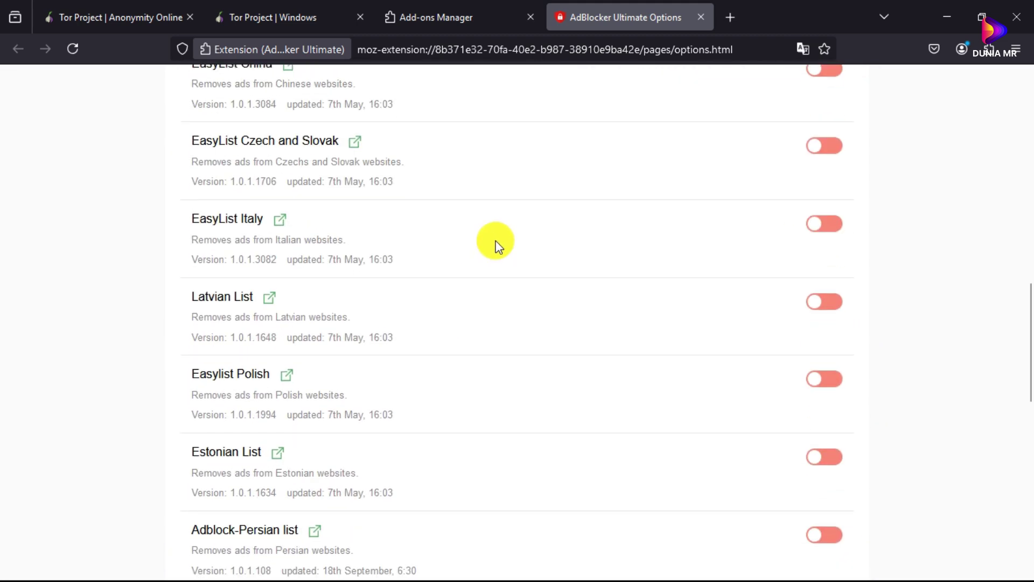
scroll(485, 246, "up", 20)
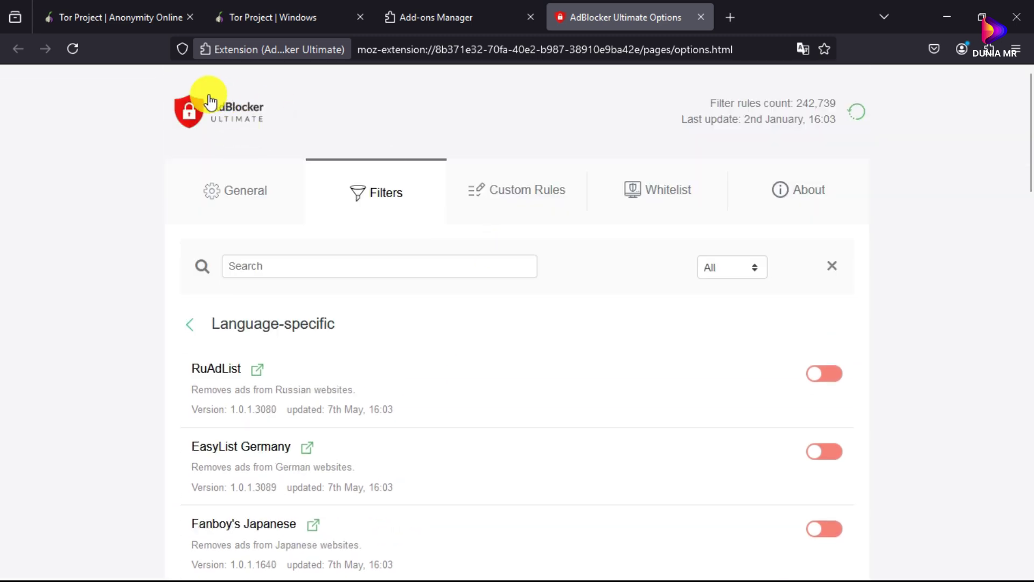
Step: Return to the filter categories and open Custom Filters
left_click(190, 324)
scroll(393, 259, "down", 4)
left_click(404, 385)
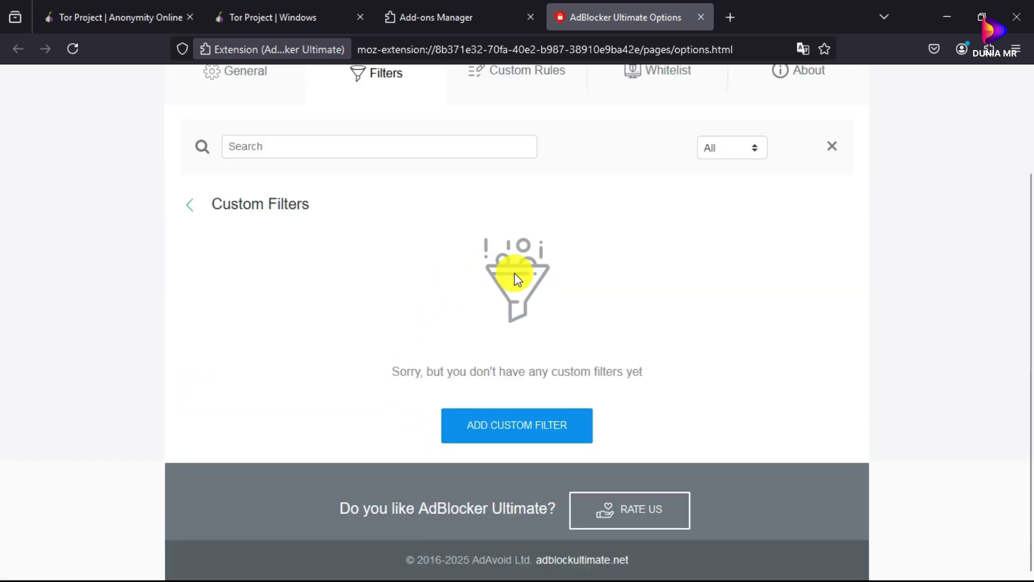
Step: Close the AdBlocker Ultimate options and bring up the Onion Router Tunnel window over a new private Firefox window
left_click(701, 17)
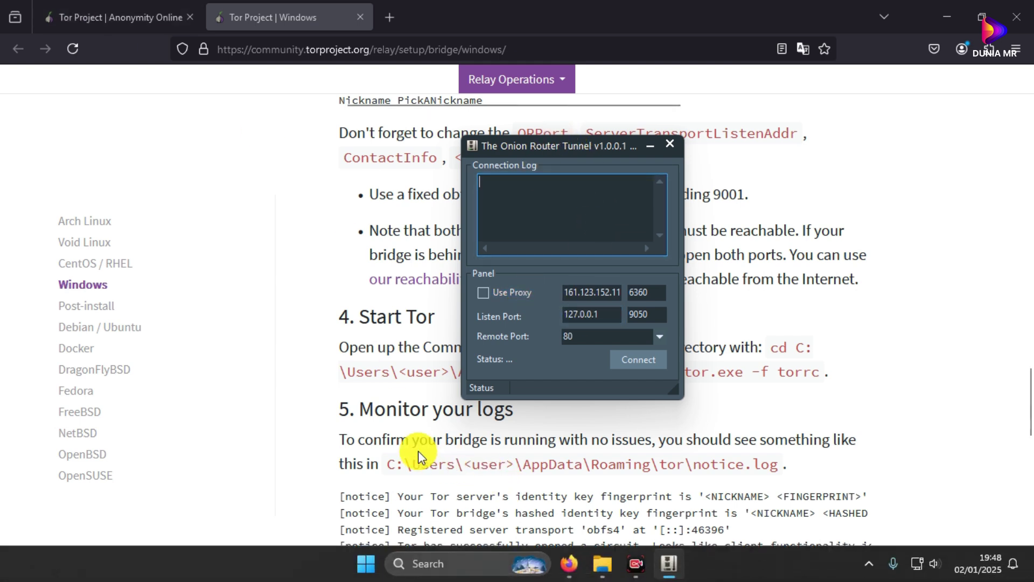
left_click(1016, 49)
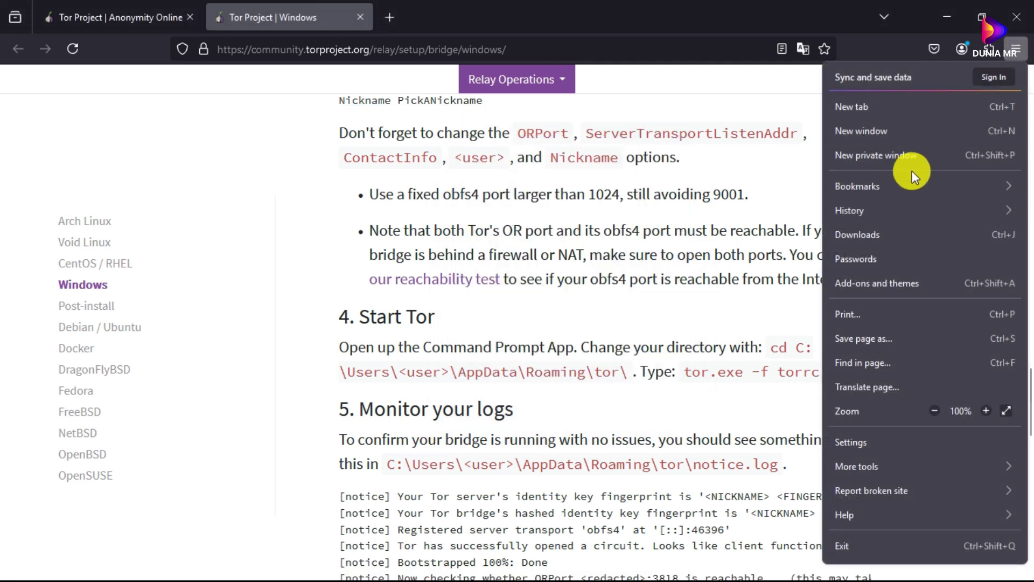
left_click(880, 157)
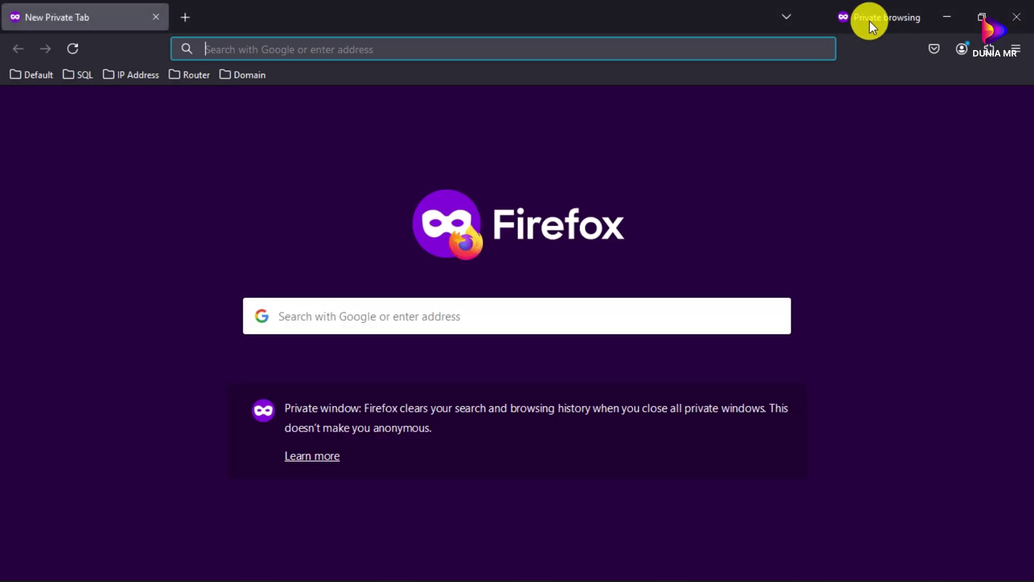
left_click(946, 15)
left_click(636, 562)
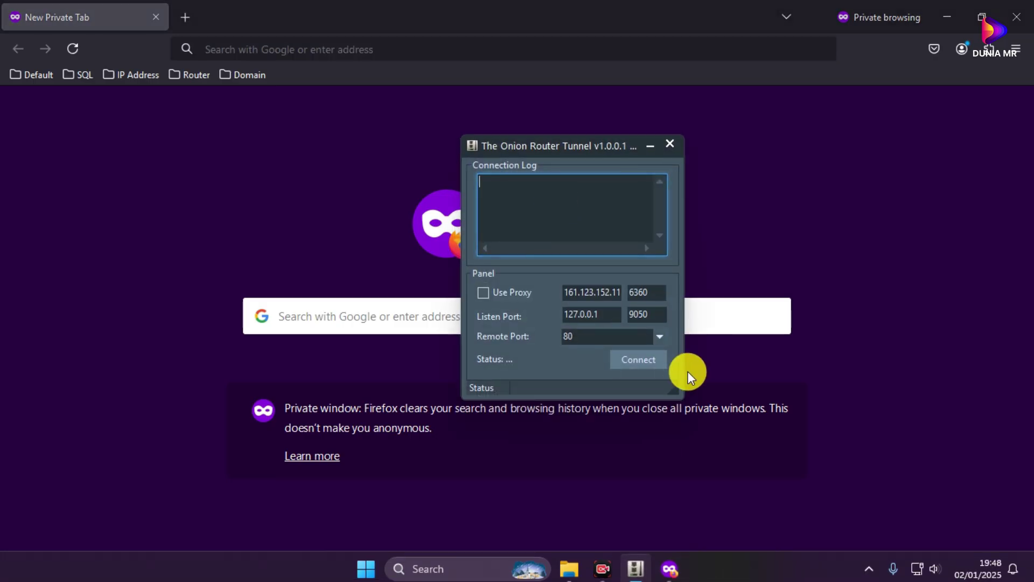
Step: Review the available Remote Port choices in the tunnel panel, keeping port 80 selected
left_click(660, 337)
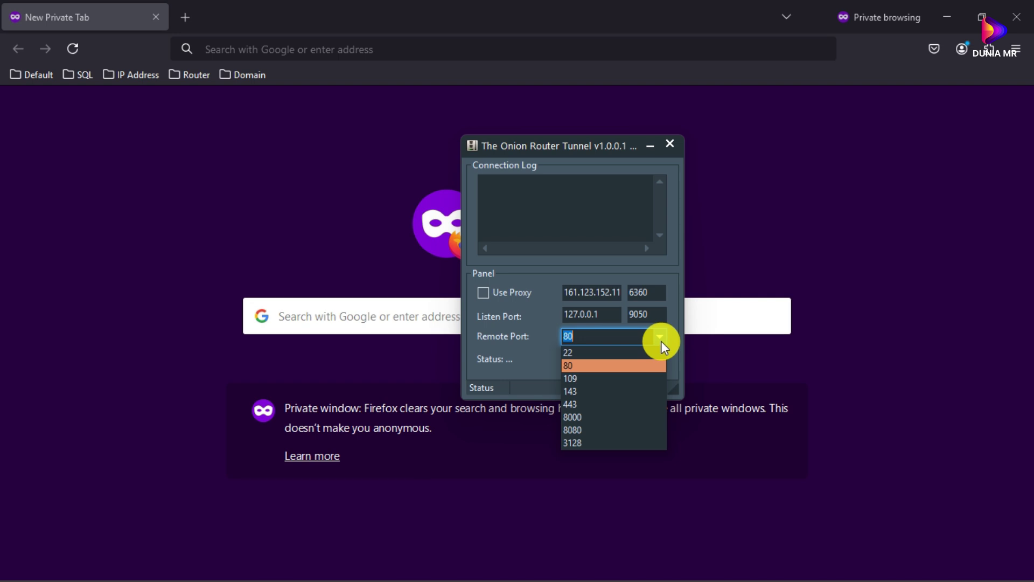
left_click(625, 368)
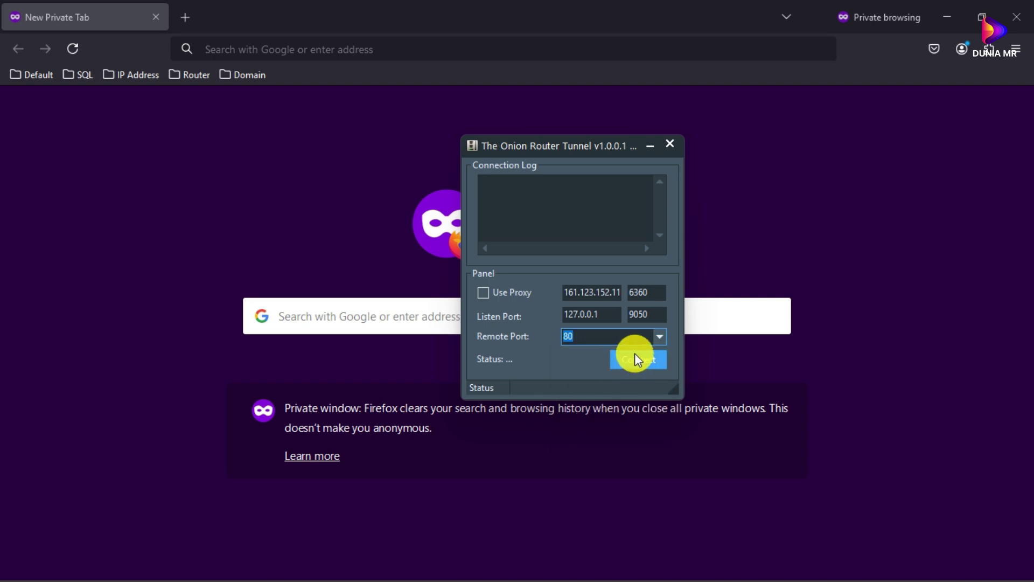
left_click(661, 338)
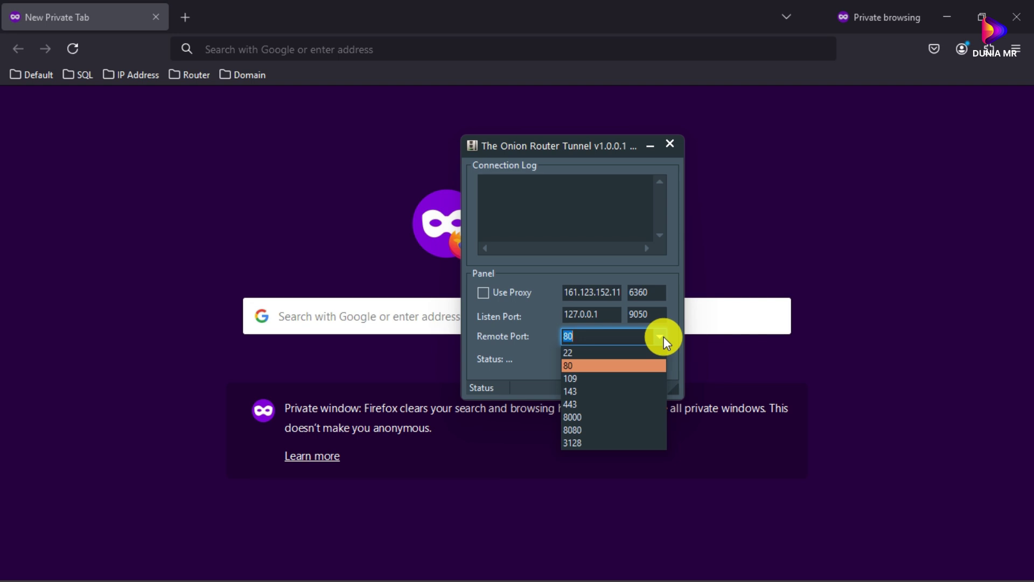
left_click(660, 339)
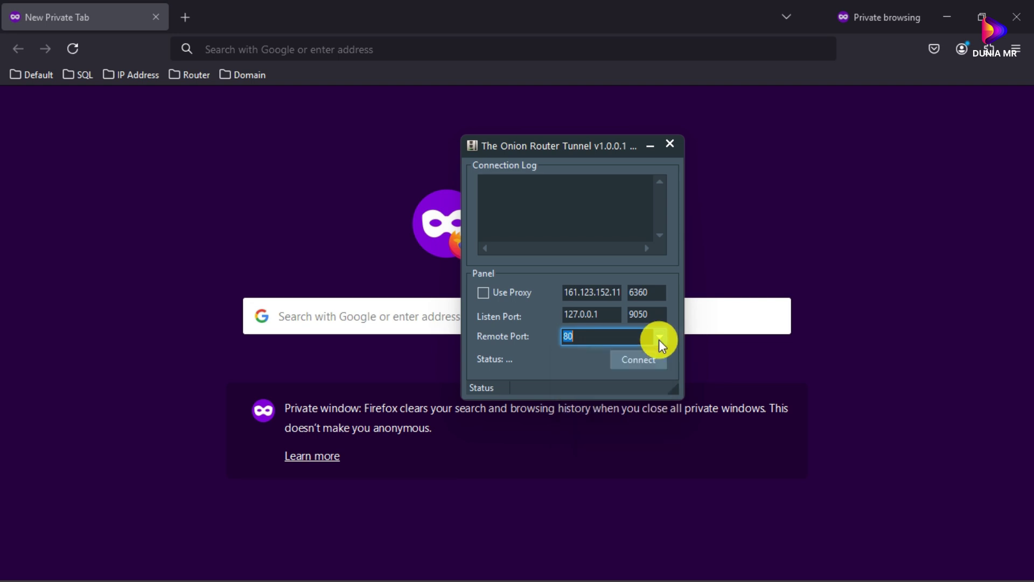
left_click(659, 340)
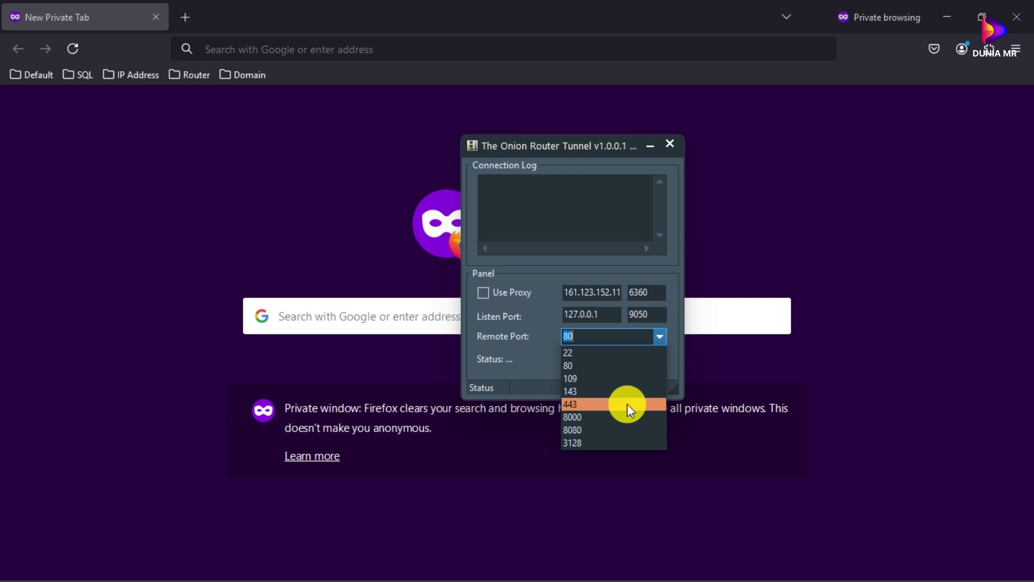
left_click(657, 338)
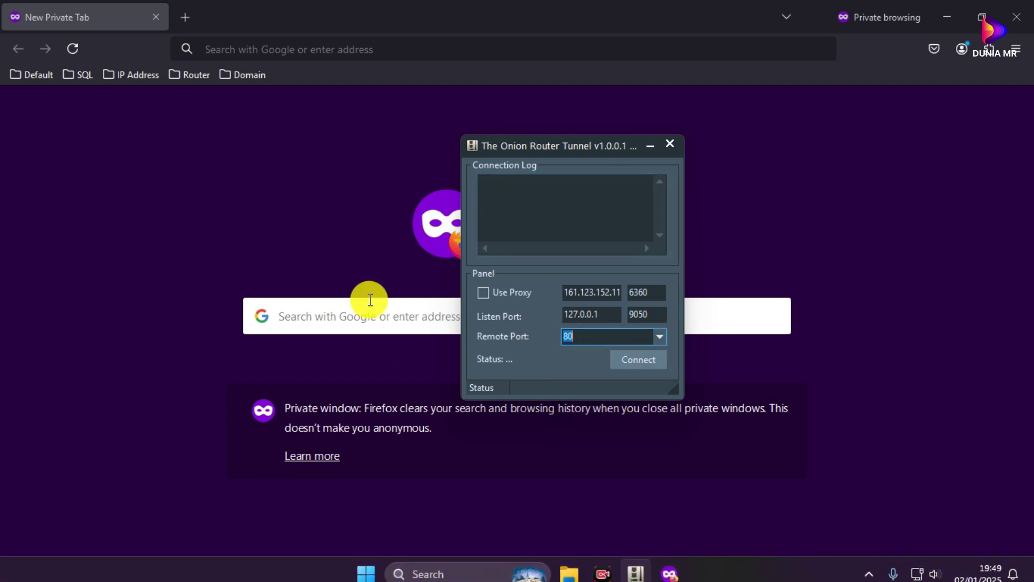
Step: Switch the Use Proxy option on and back off, and examine the proxy address and port fields
left_click(481, 293)
left_click(485, 294)
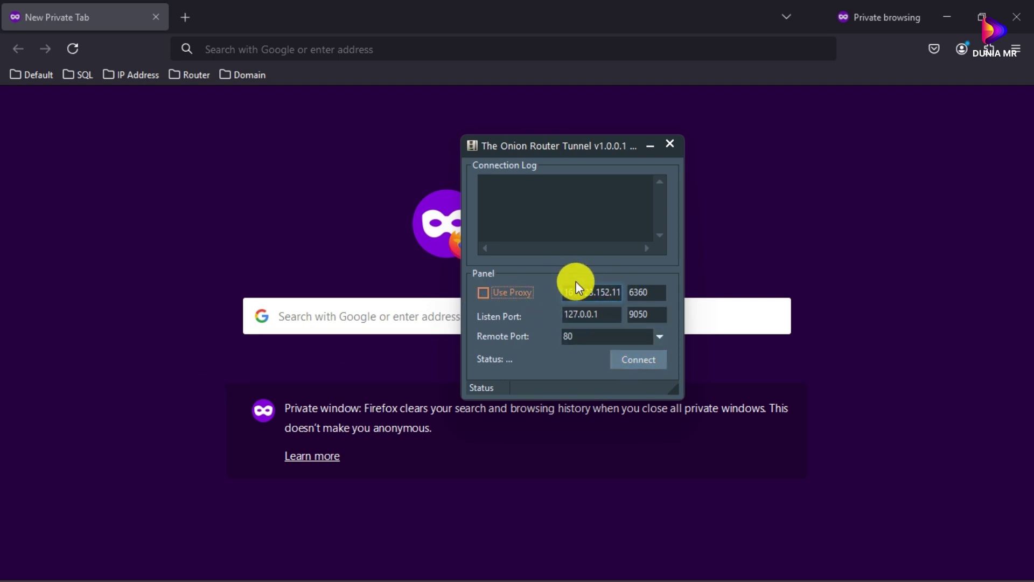
left_click(630, 293)
left_click(603, 288)
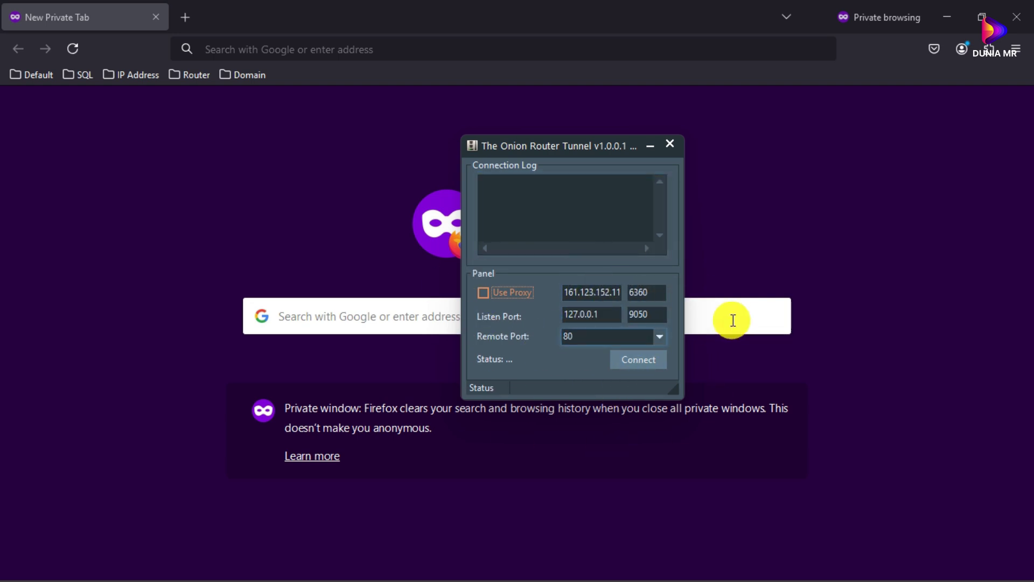
Step: Switch the Remote Port to 443 and back to 80, and connect the tunnel without a proxy
left_click(661, 336)
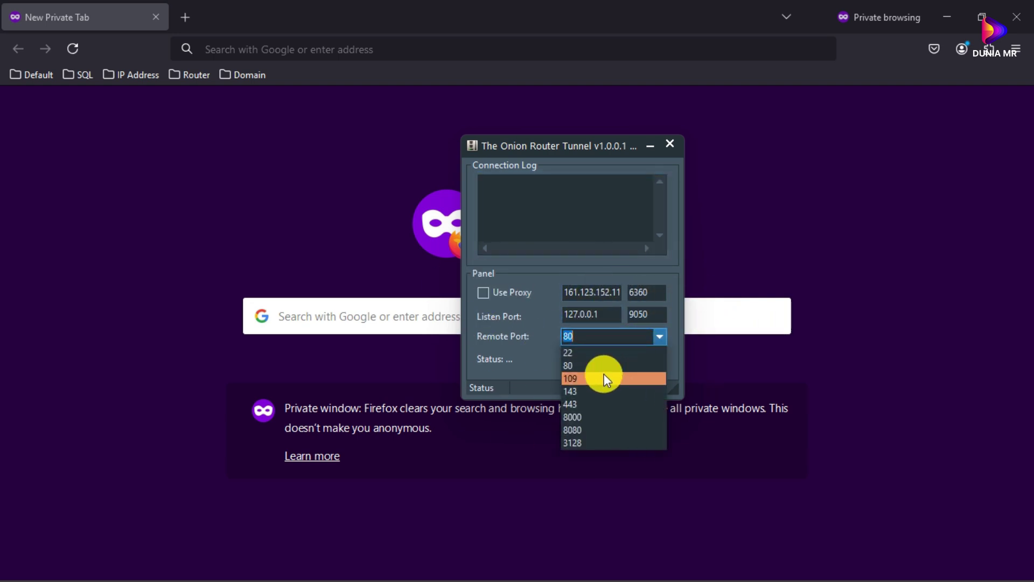
left_click(583, 403)
left_click(659, 336)
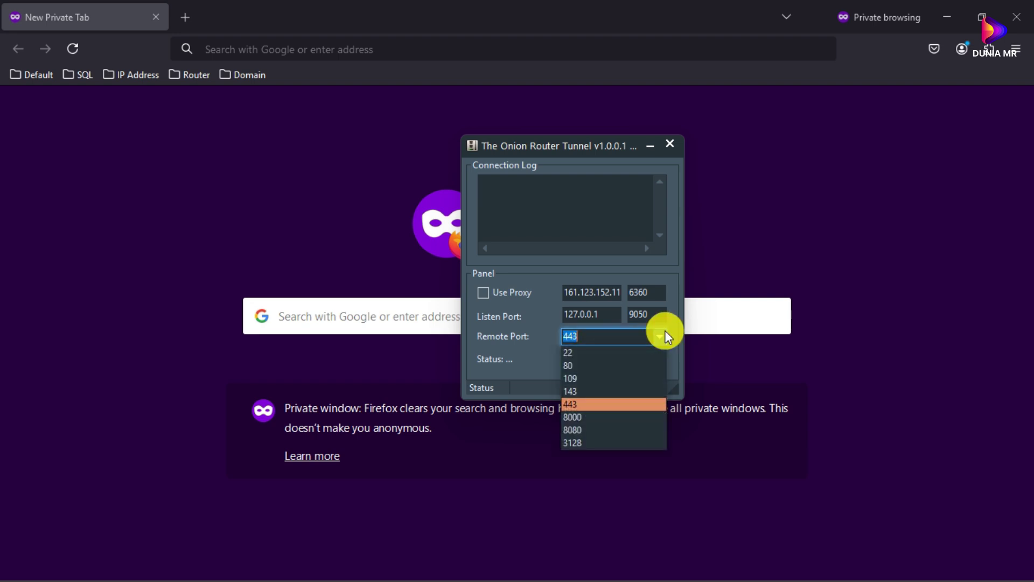
left_click(577, 366)
left_click(636, 360)
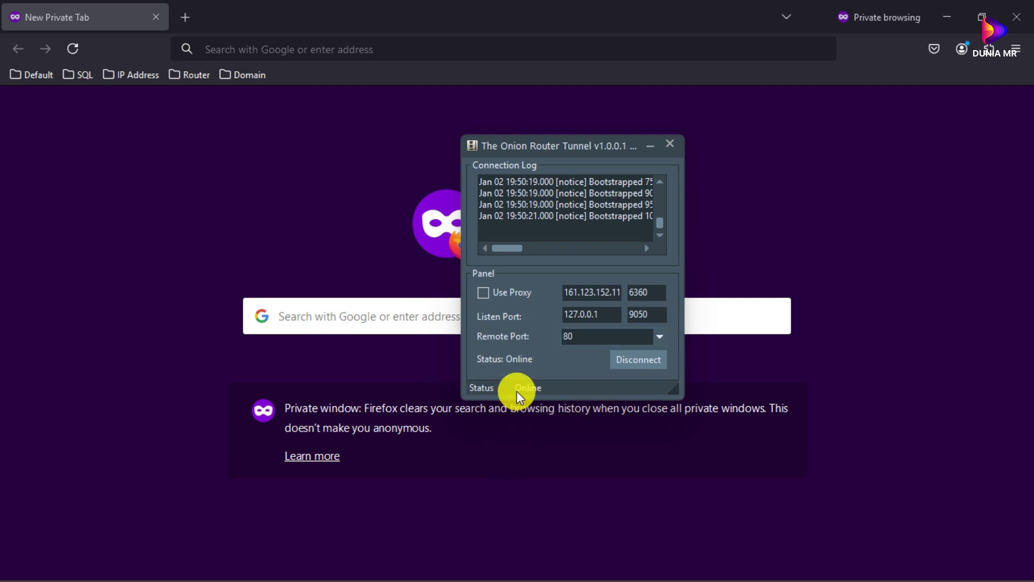
Step: Open iphey.com in the private Firefox window to check the browser fingerprint
left_click(289, 48)
type("iphey.com")
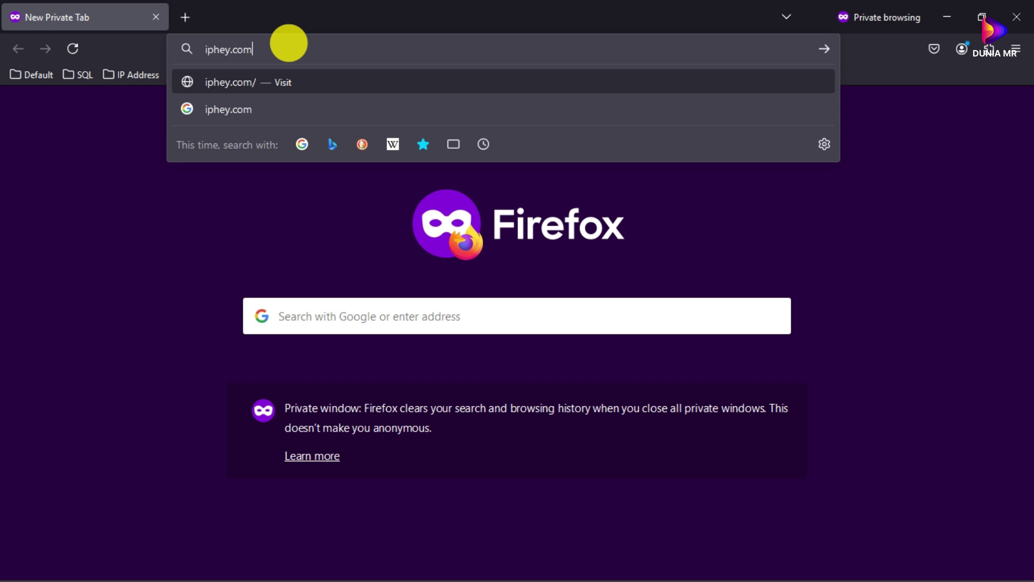
key("Return")
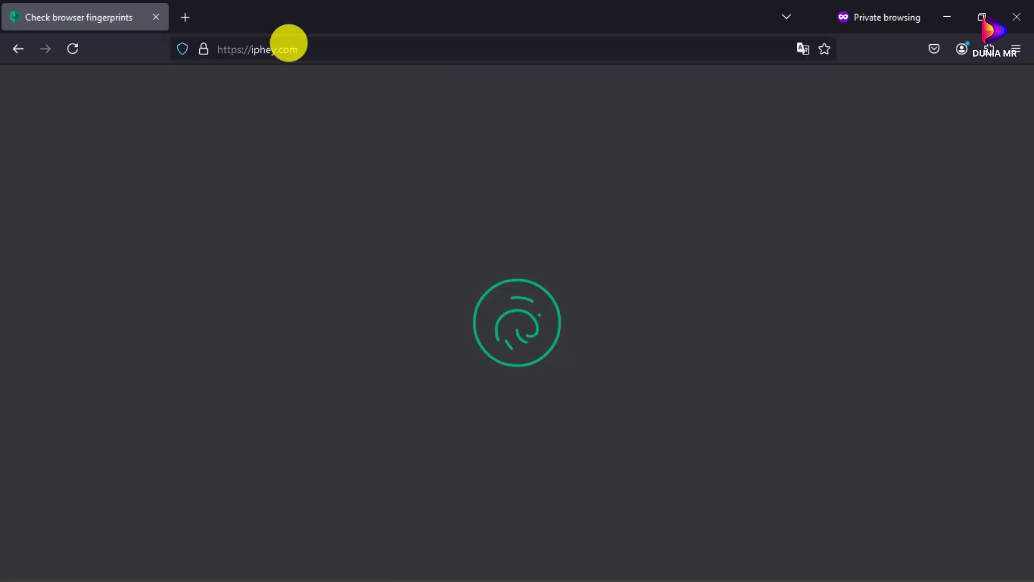